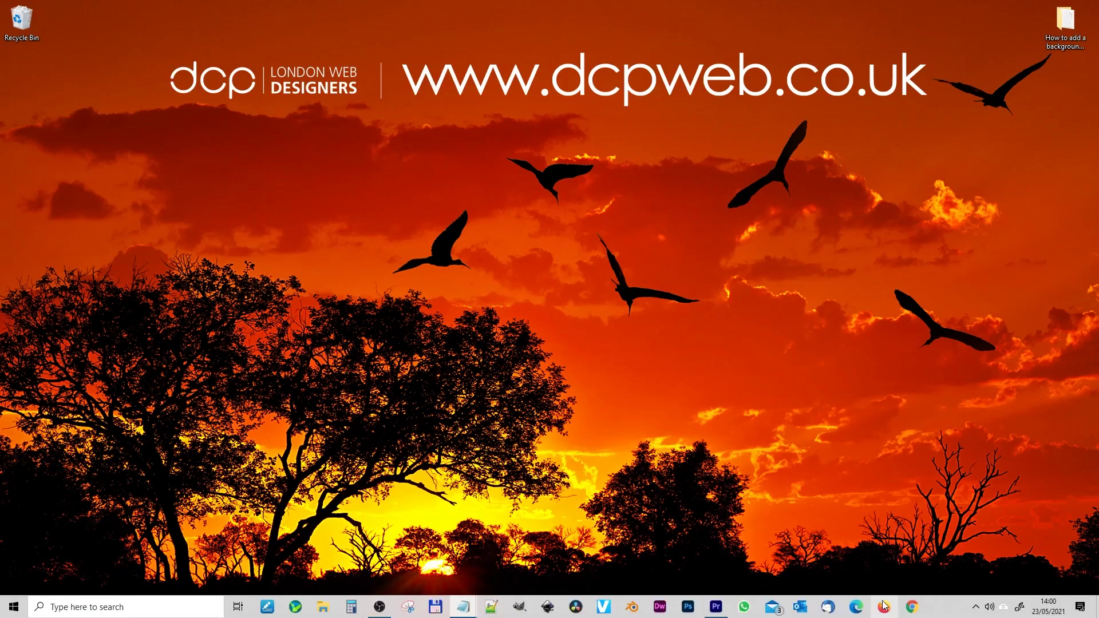
- Download the pepperoni pizza preparation video from Pexels at Full HD
left_click(911, 607)
type("https://www.pexels.com/video/a-person-preparing-a-pepperoni-pizza-3196001/")
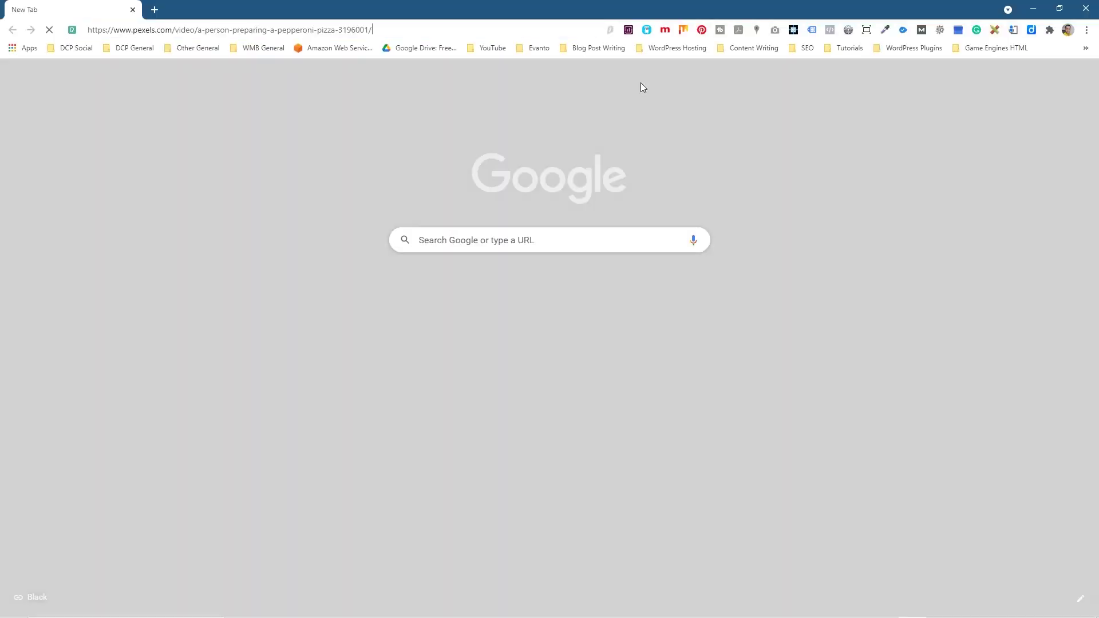
key("Return")
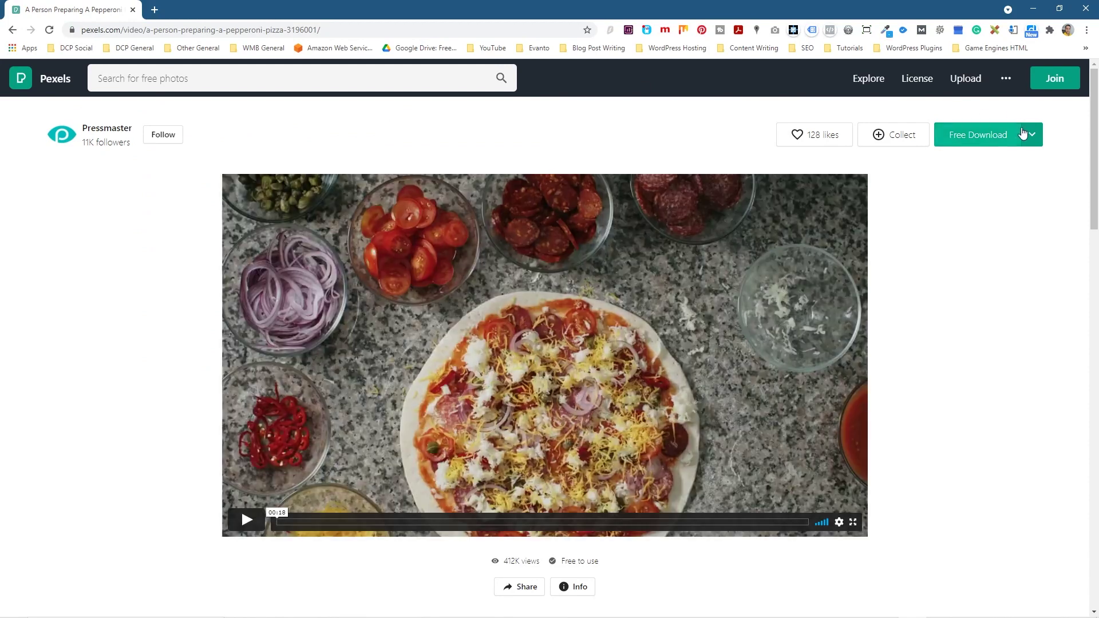
left_click(1032, 135)
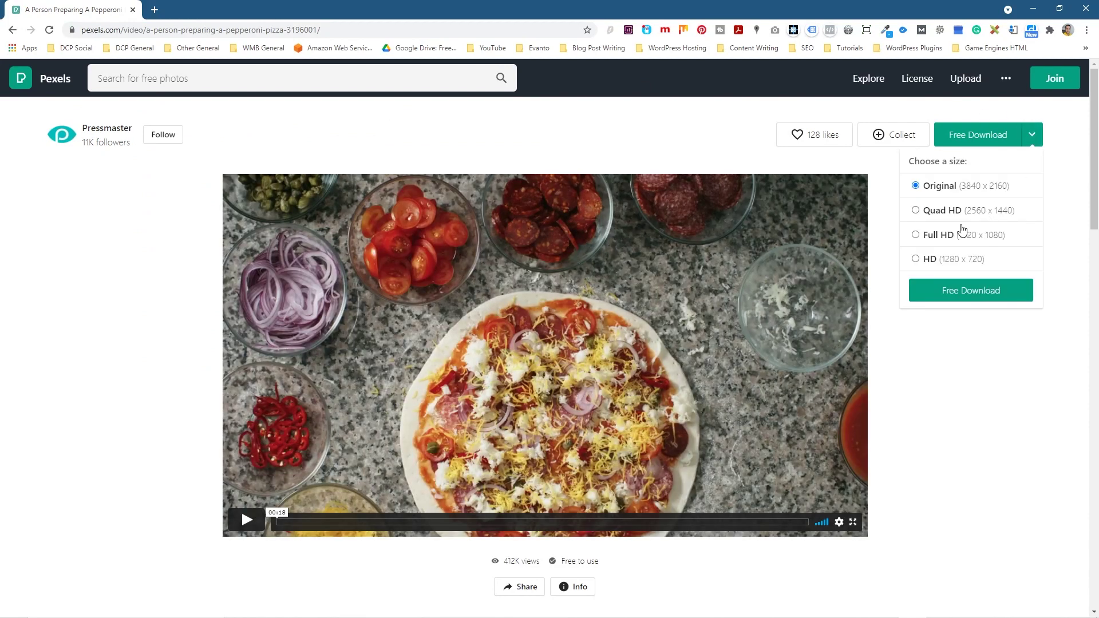
left_click(919, 240)
left_click(978, 290)
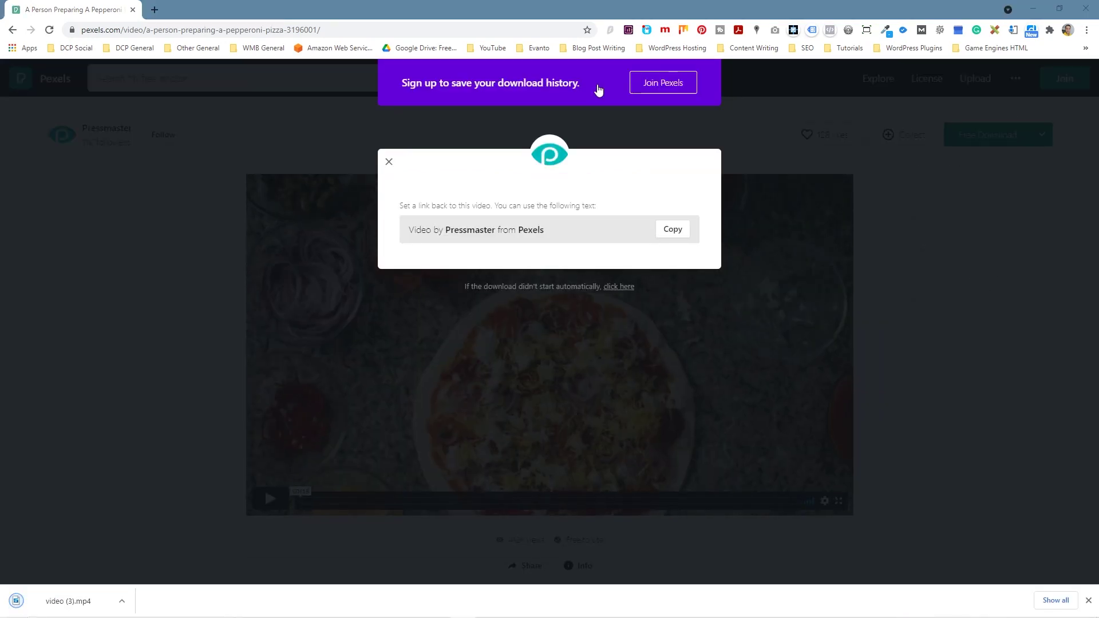
- Download the close-up pizza video from Pexels at original size
key("ctrl+t")
type("https://www.pexels.com/video/close-up-footage-of-the-pizza-3752508/")
key("Return")
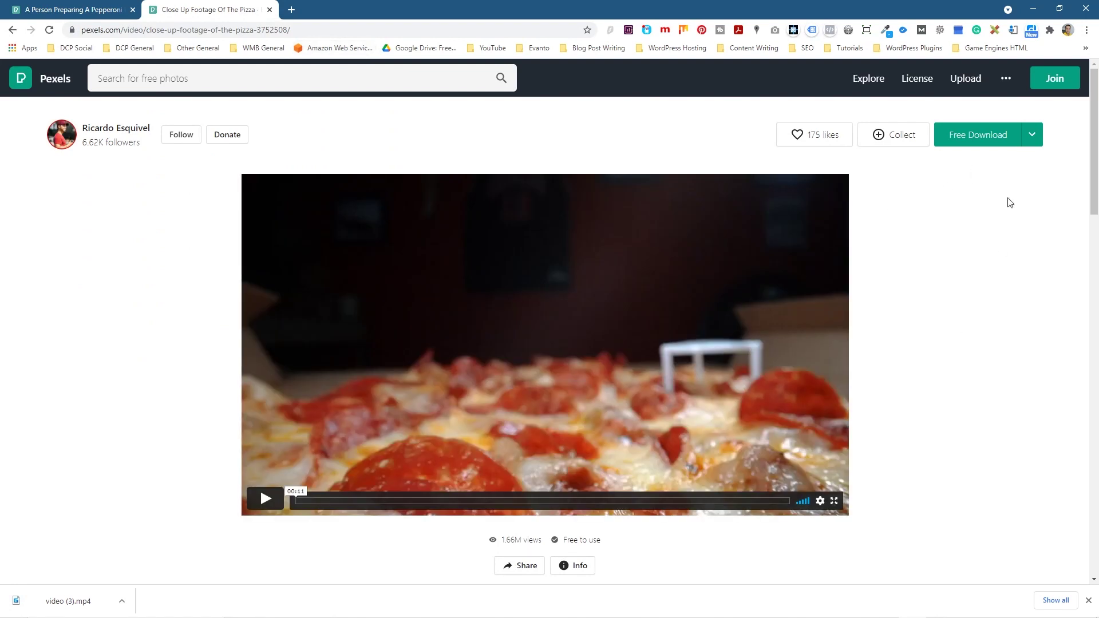
left_click(1033, 135)
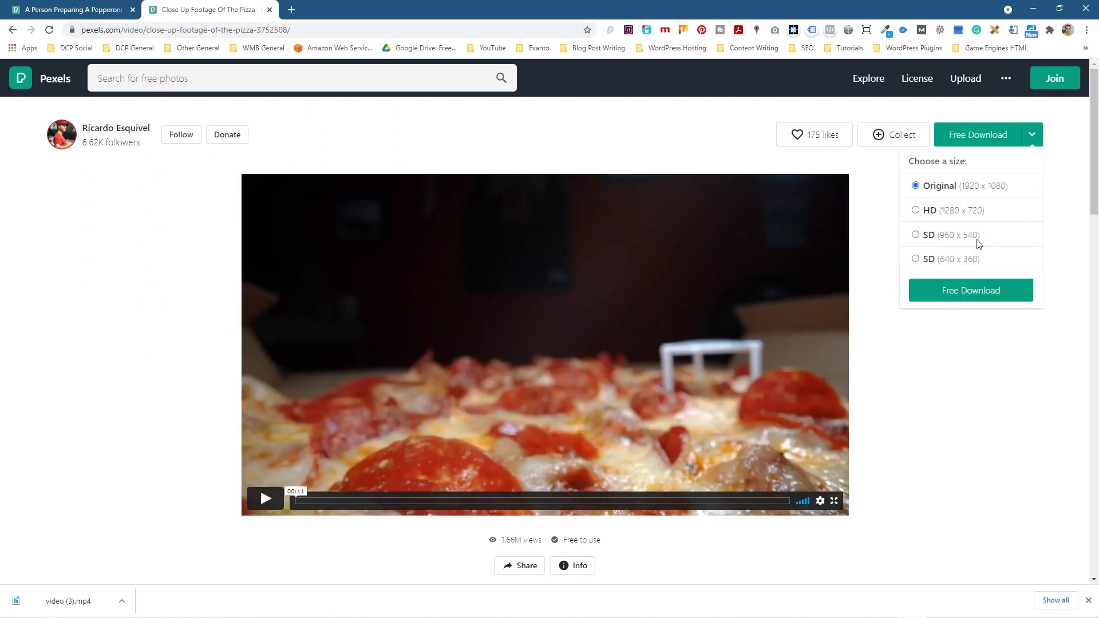
left_click(970, 286)
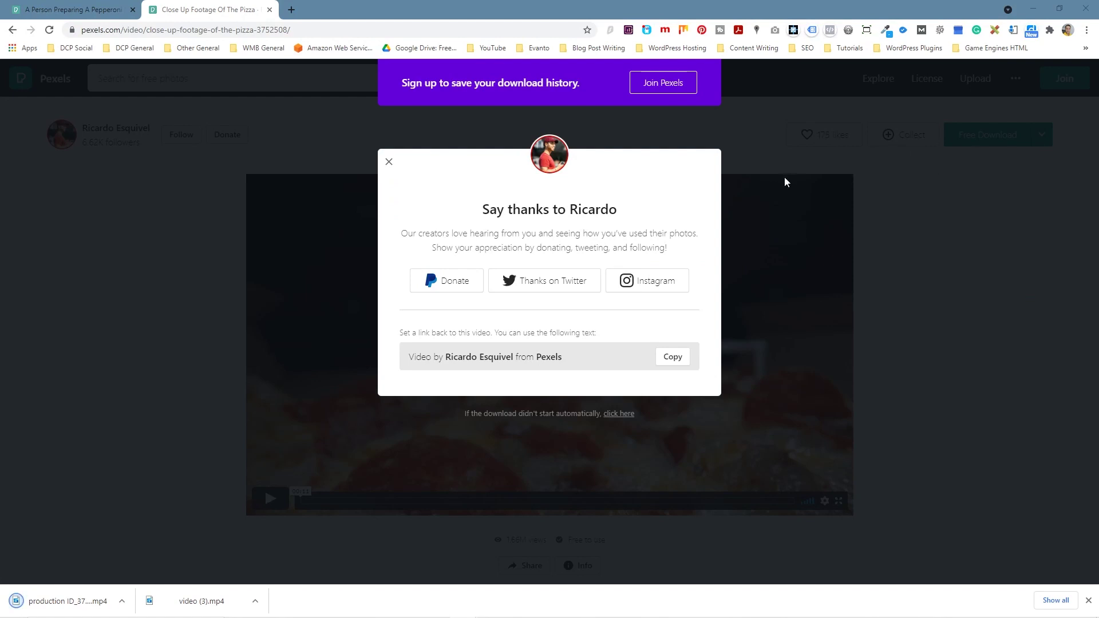
- Download the brick fireplace photo from Pexels at Original size
left_click(290, 17)
left_click(291, 16)
type("https://www.pexels.com/photo/wood-pizza-dirty-architecture-5958789/")
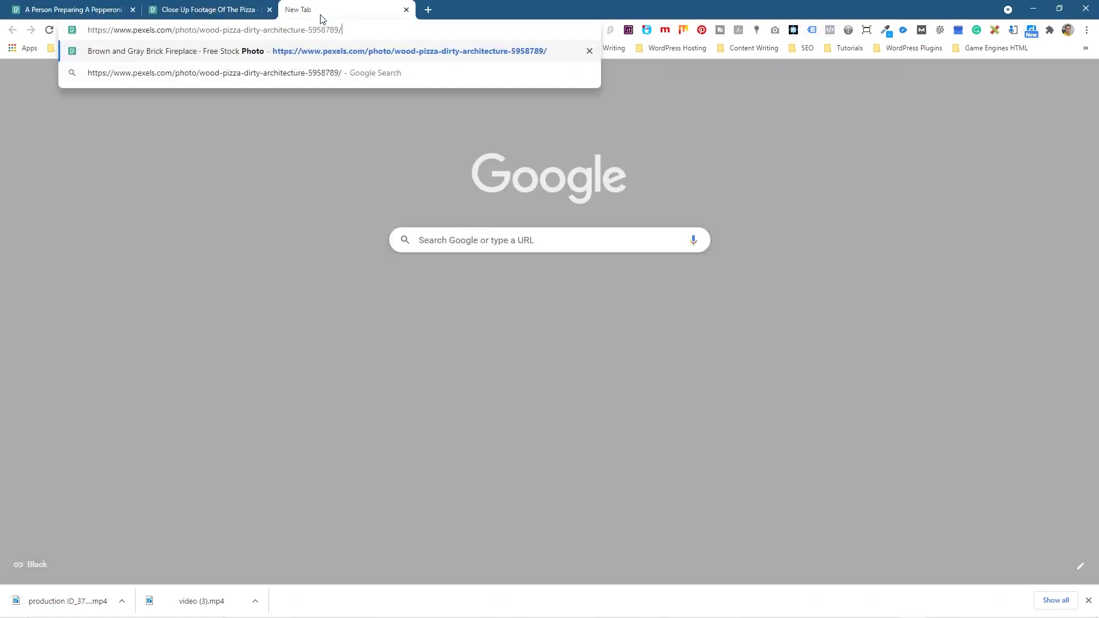
key("Return")
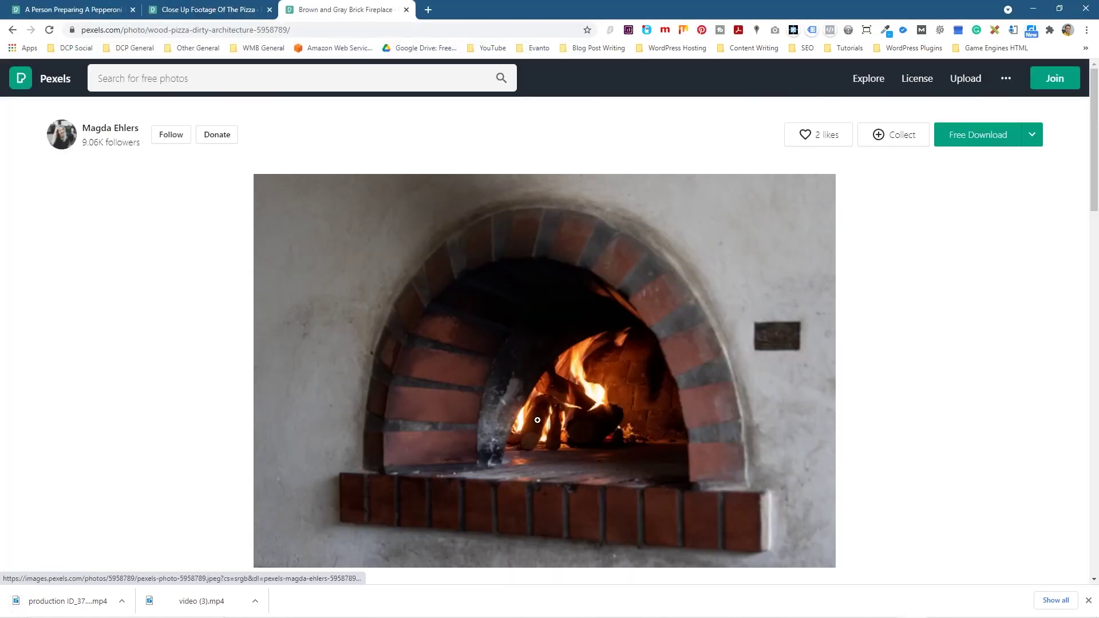
left_click(1031, 137)
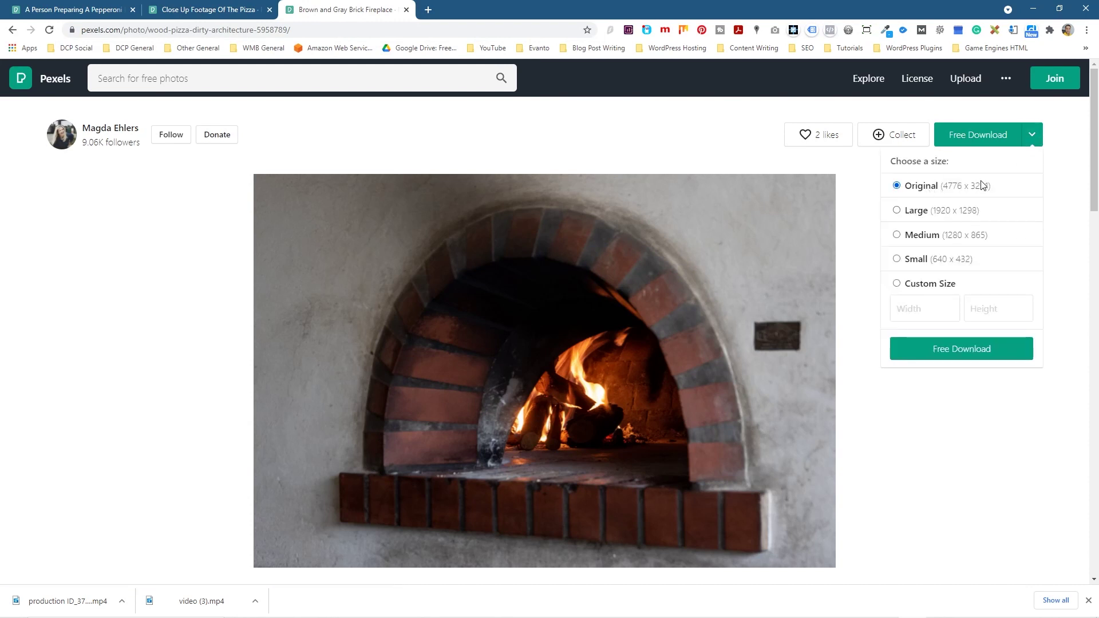
left_click(934, 347)
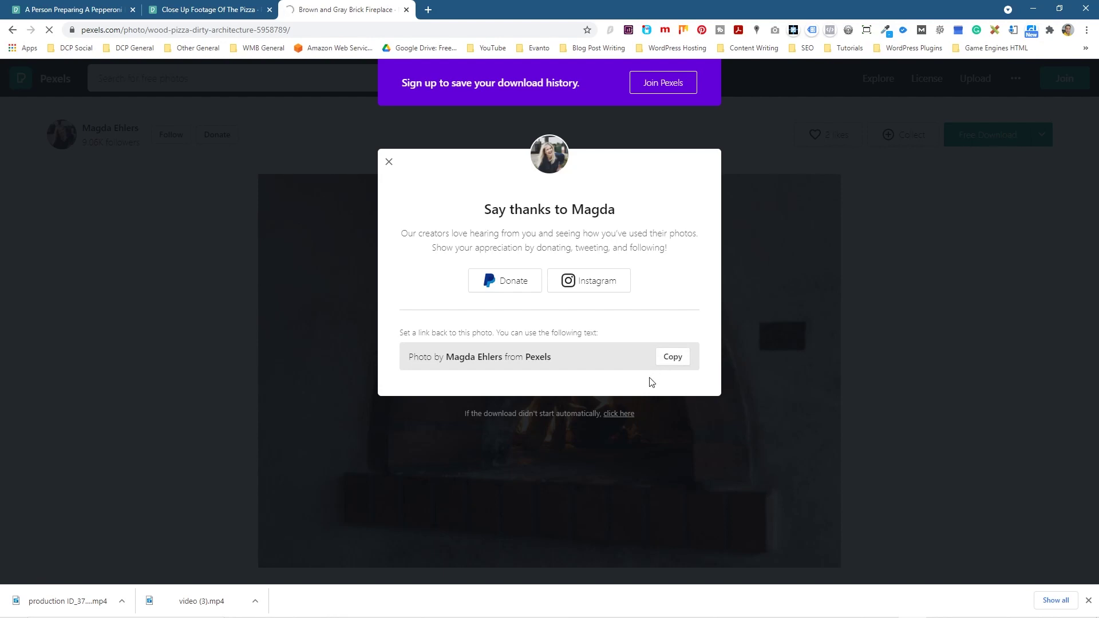
- Snap Chrome and the tutorial folder side by side and move the three downloads into the folder
left_click_drag(652, 7, 3, 12)
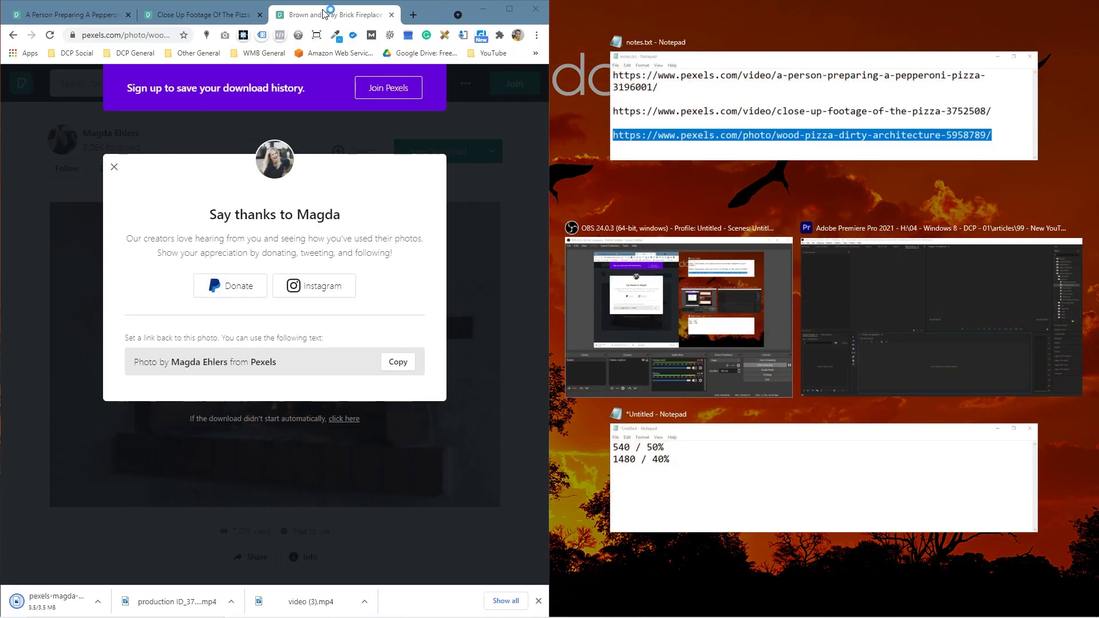
key("Escape")
double_click(1065, 25)
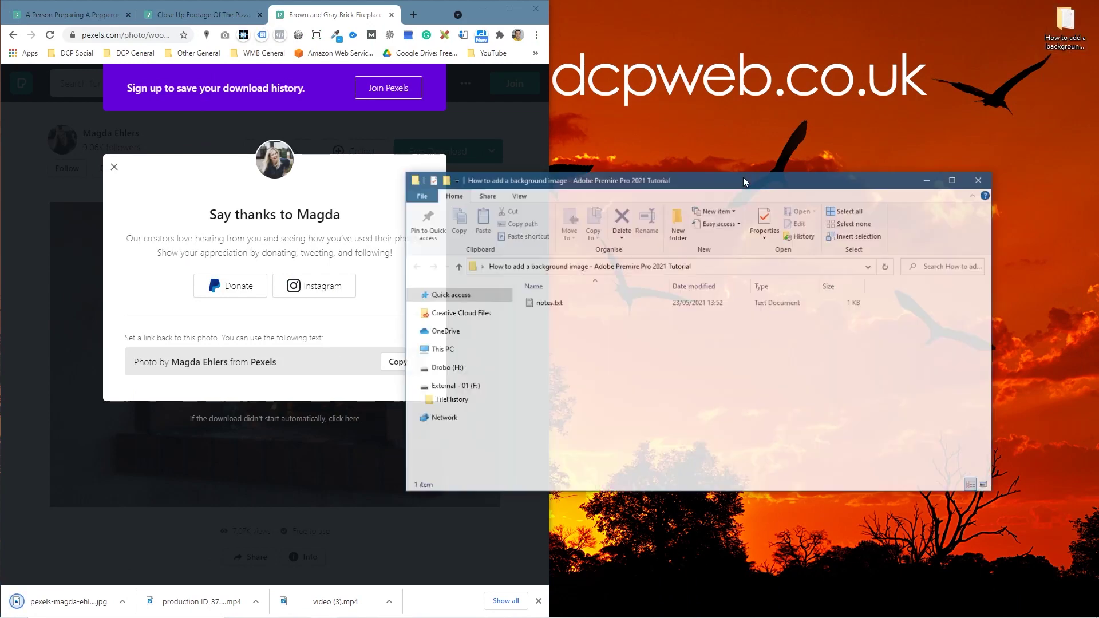
key("super+Right")
left_click_drag(335, 600, 634, 449)
left_click_drag(197, 601, 740, 363)
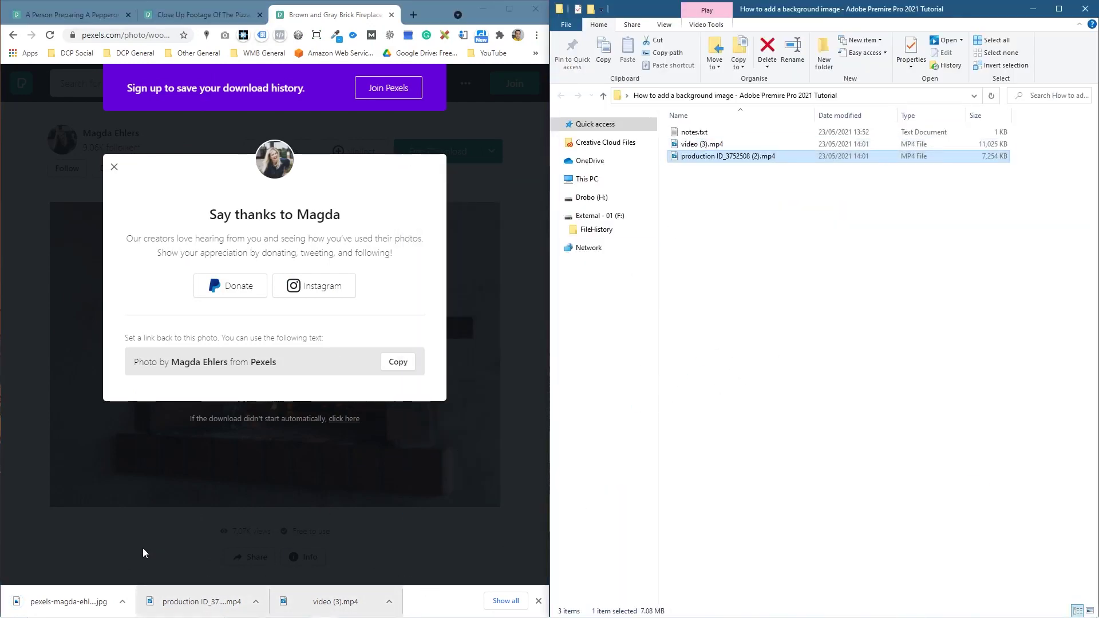
left_click_drag(69, 601, 788, 328)
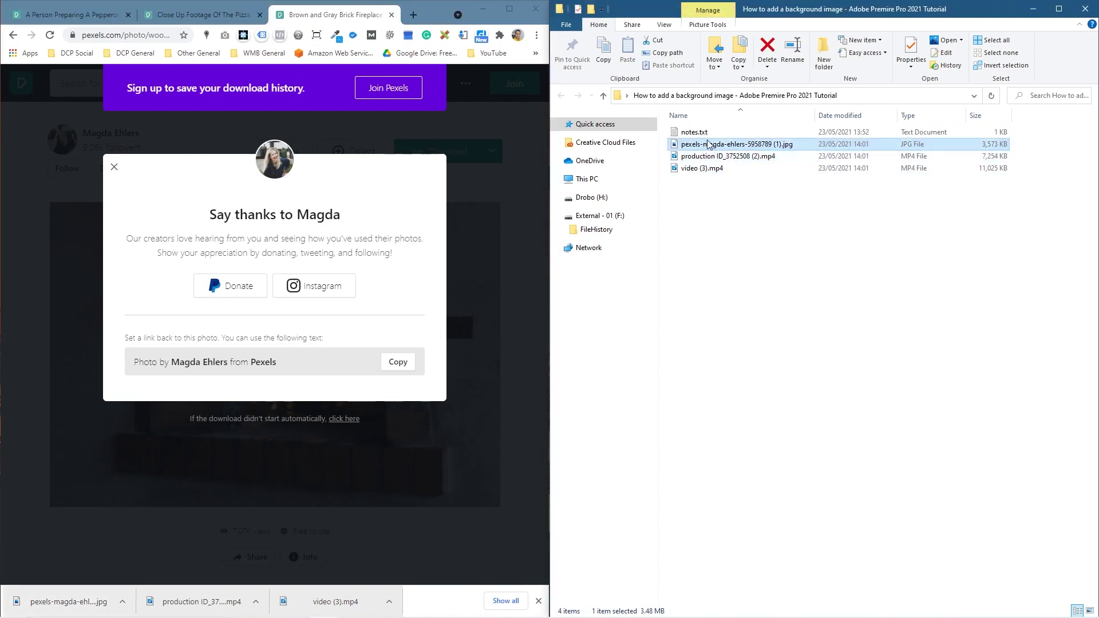
- Rename the fireplace photo to background.jpg, fixing the 'backgrounf' typo
left_click(715, 145)
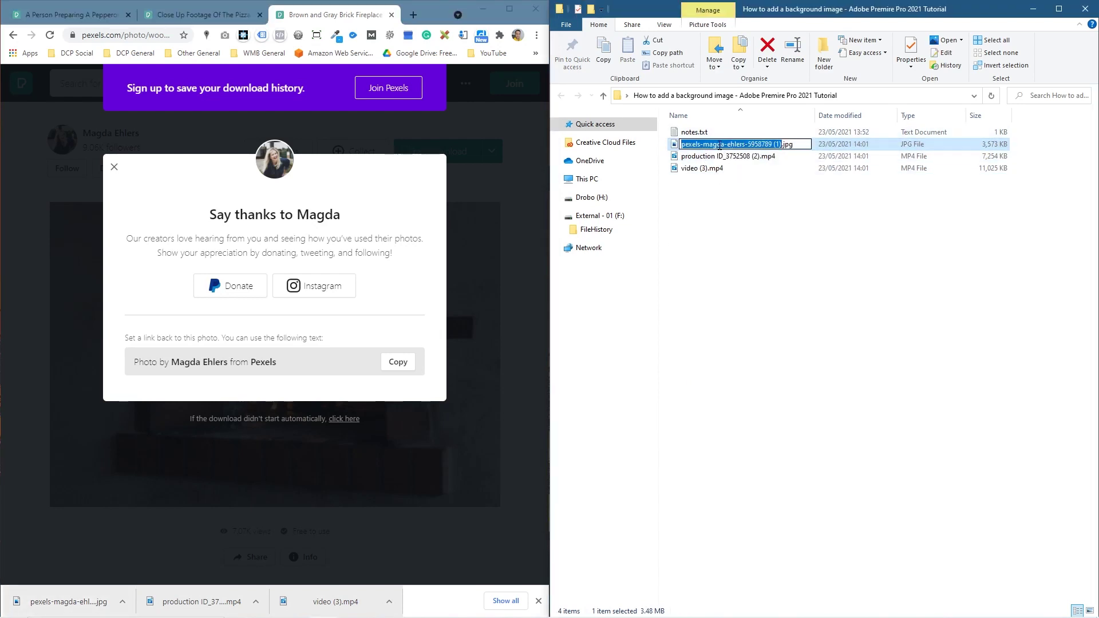
type("bac")
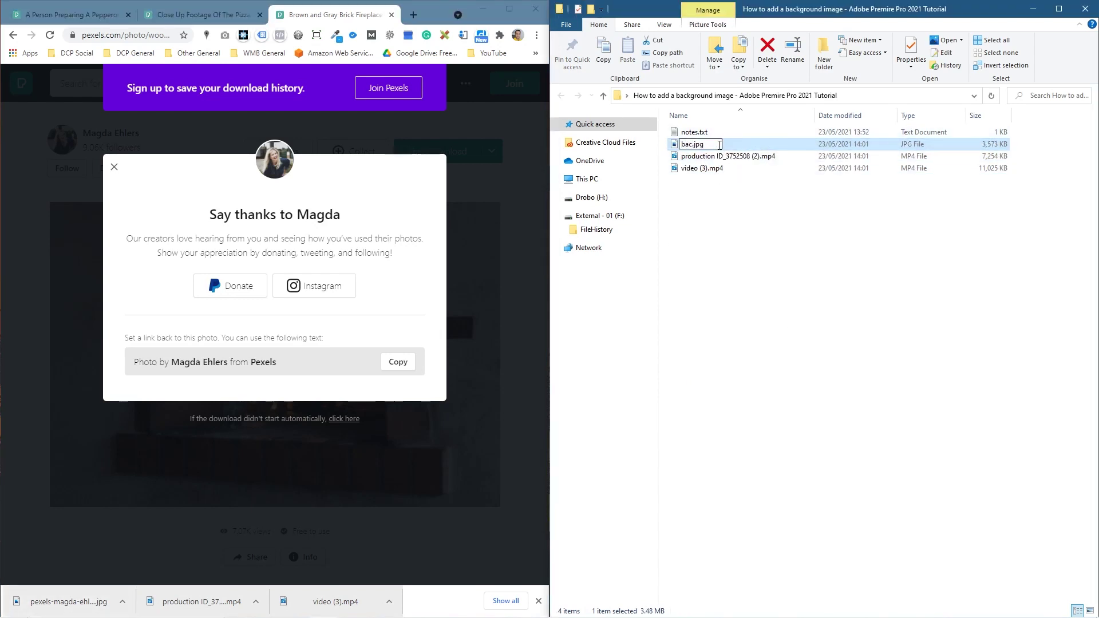
type("kgrounf")
key("Return")
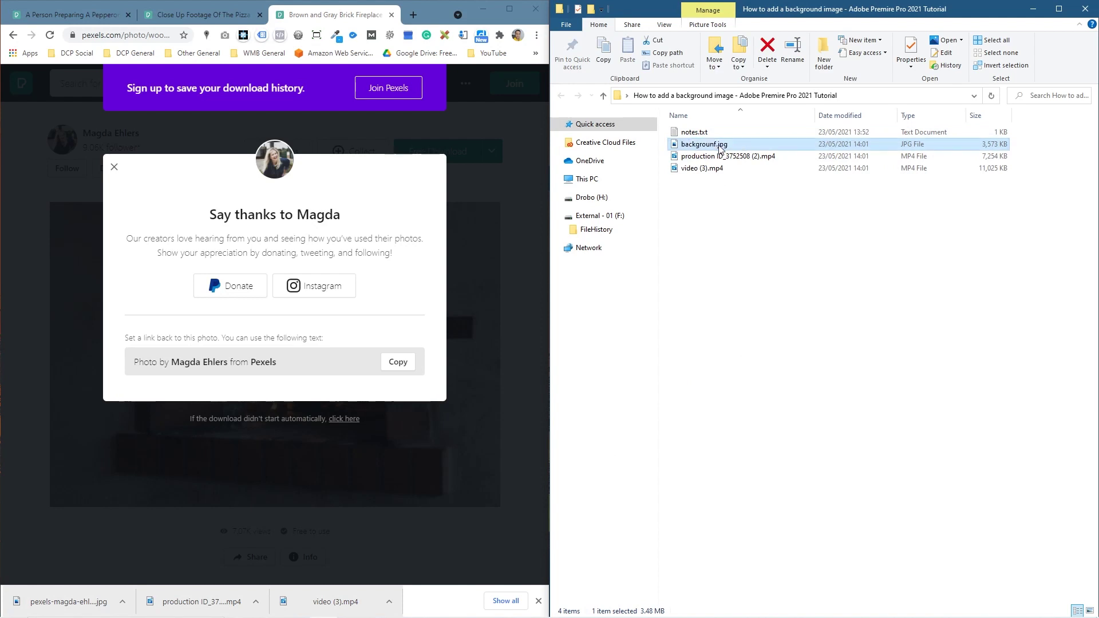
left_click(720, 147)
key("End")
key("BackSpace")
type("d")
key("Return")
- Rename the two pizza videos to 01.mp4 and 02.mp4
key("Down")
key("F2")
type("01")
key("Tab")
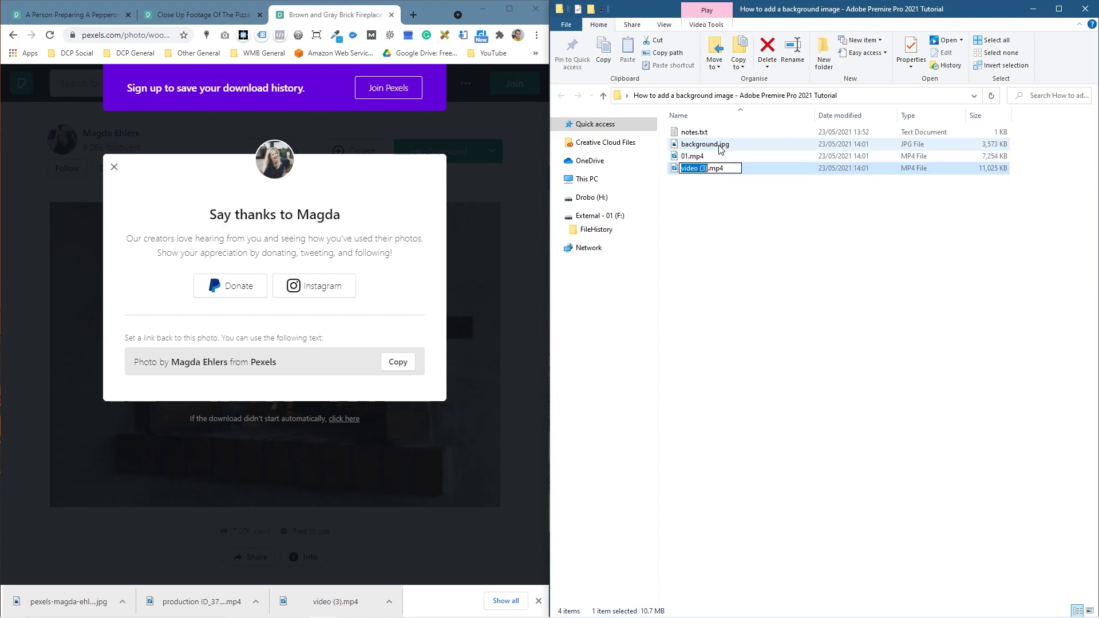
type("02")
key("Return")
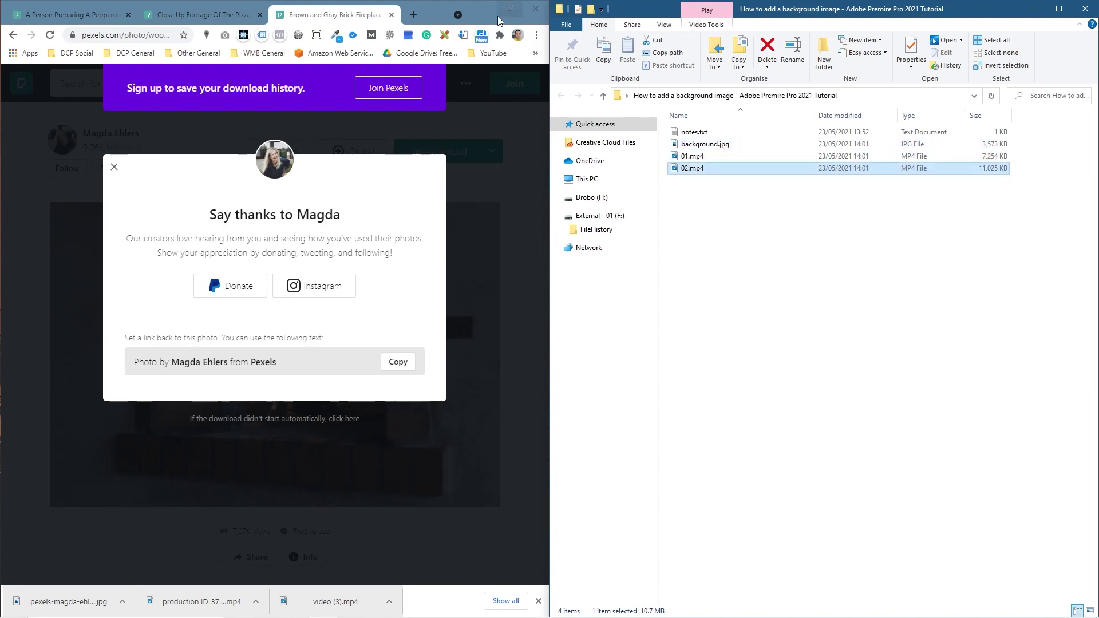
left_click(482, 9)
- Drag 01.mp4 and 02.mp4 from the folder into Premiere to create sequence 01
key("alt+Tab")
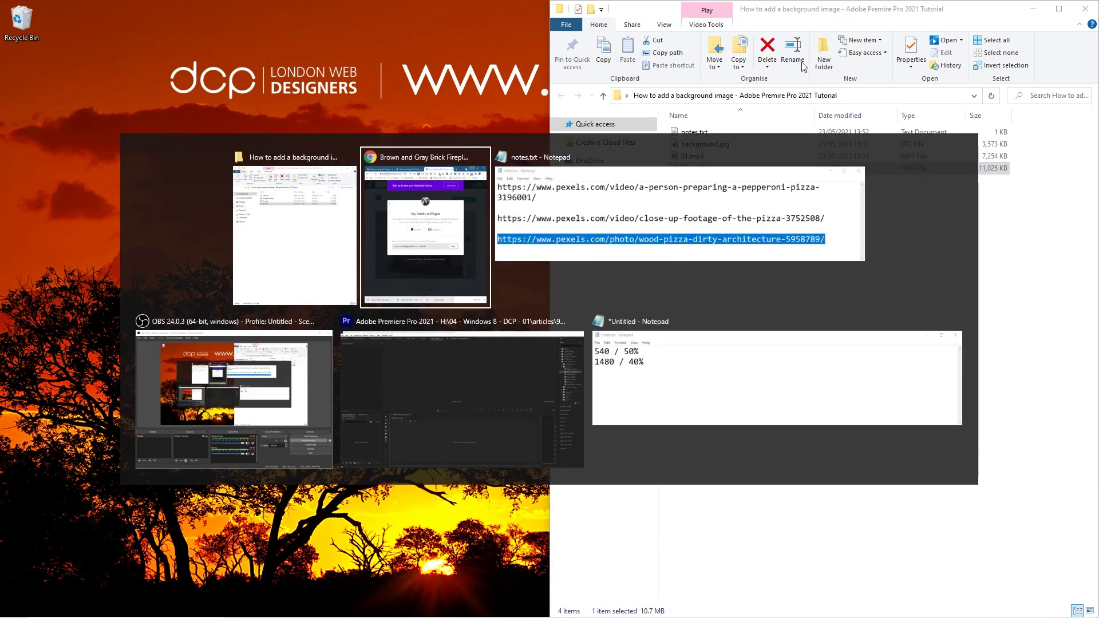
left_click(468, 395)
key("alt+Tab")
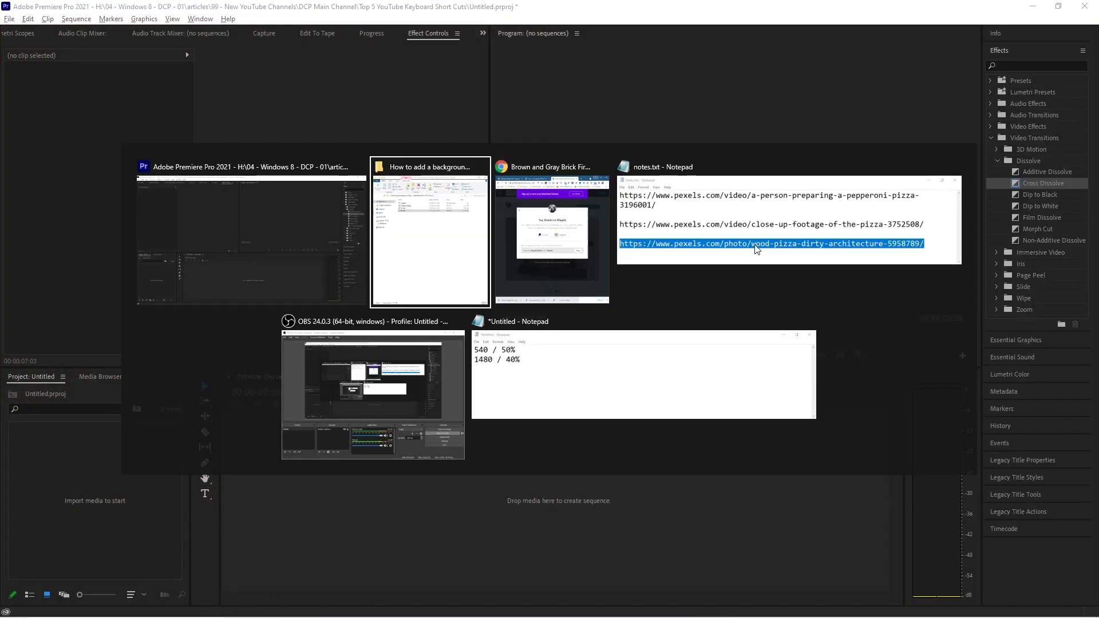
key("Tab")
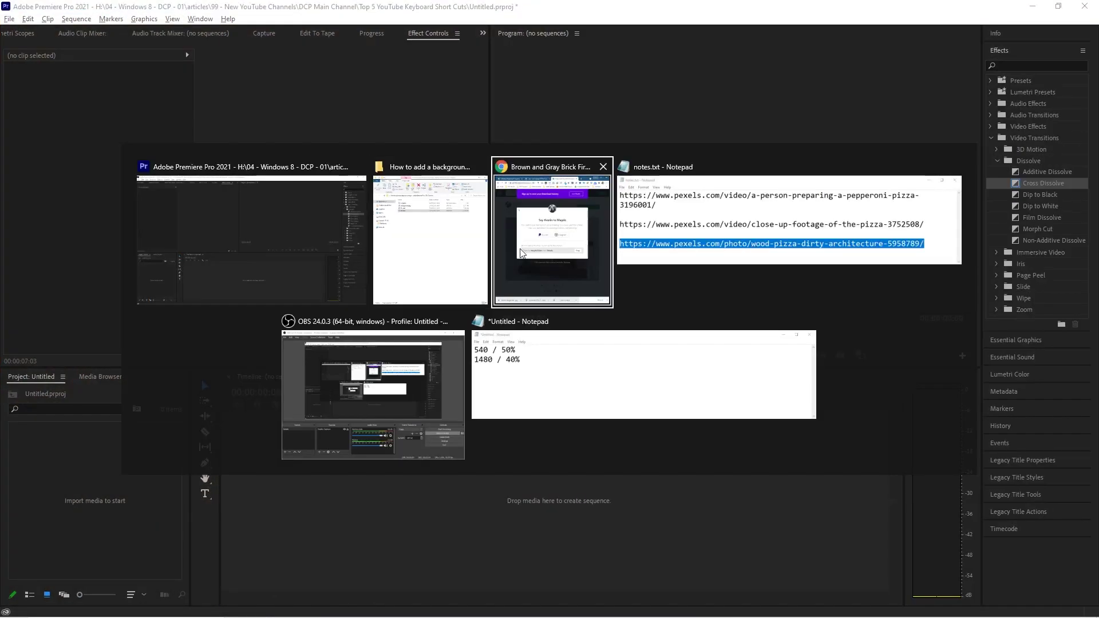
left_click(430, 240)
left_click_drag(743, 190, 679, 142)
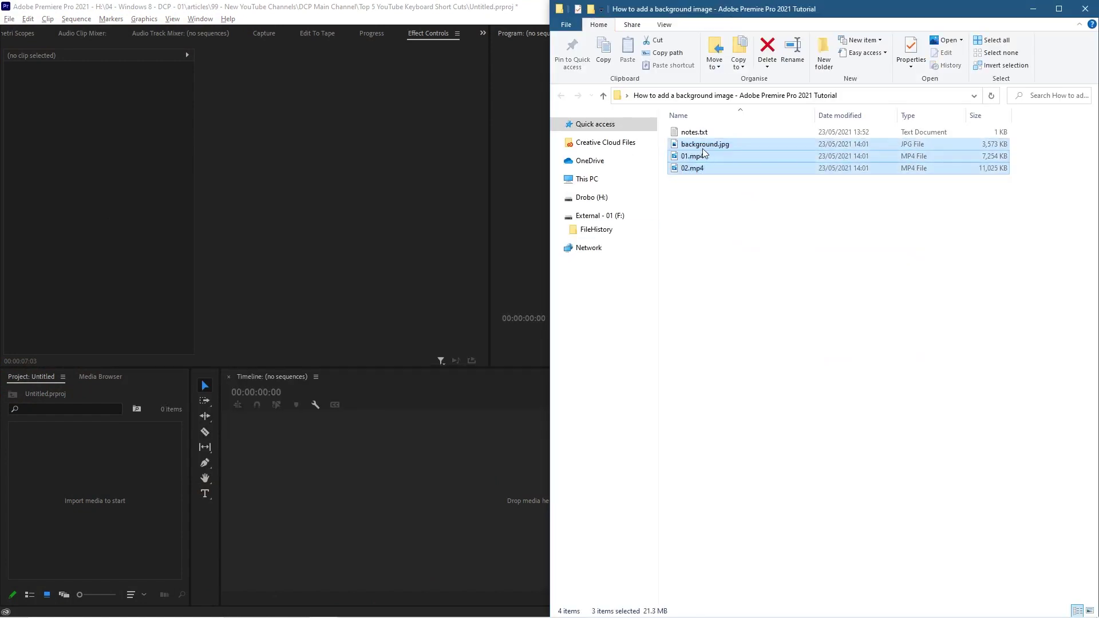
left_click_drag(734, 208, 282, 472)
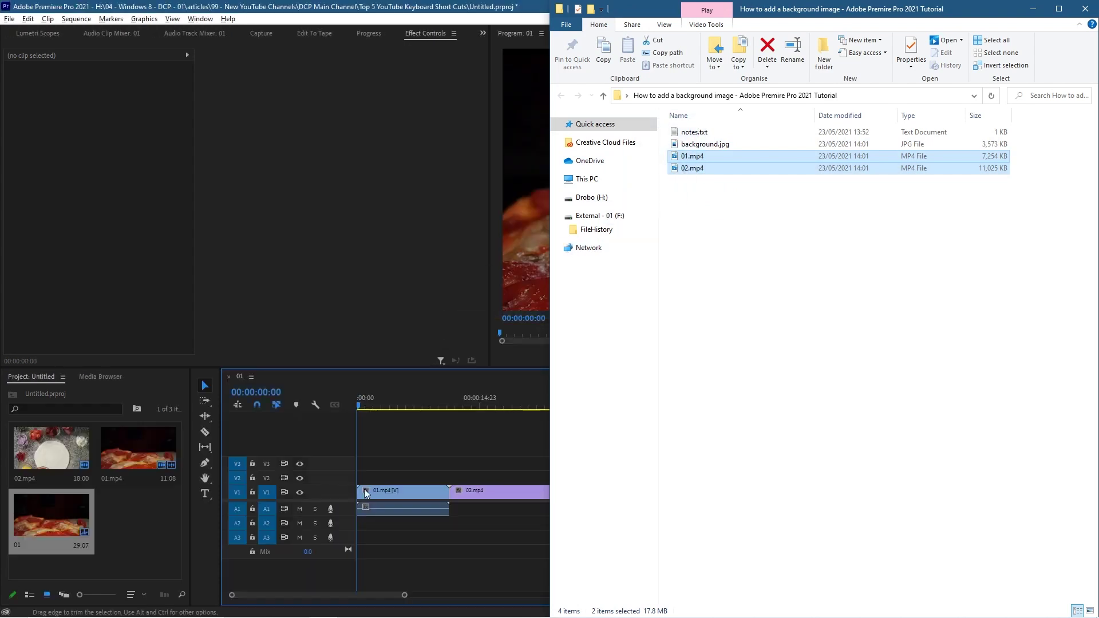
left_click(466, 543)
- Delete the audio clip of 01.mp4 from the timeline
left_click(421, 508)
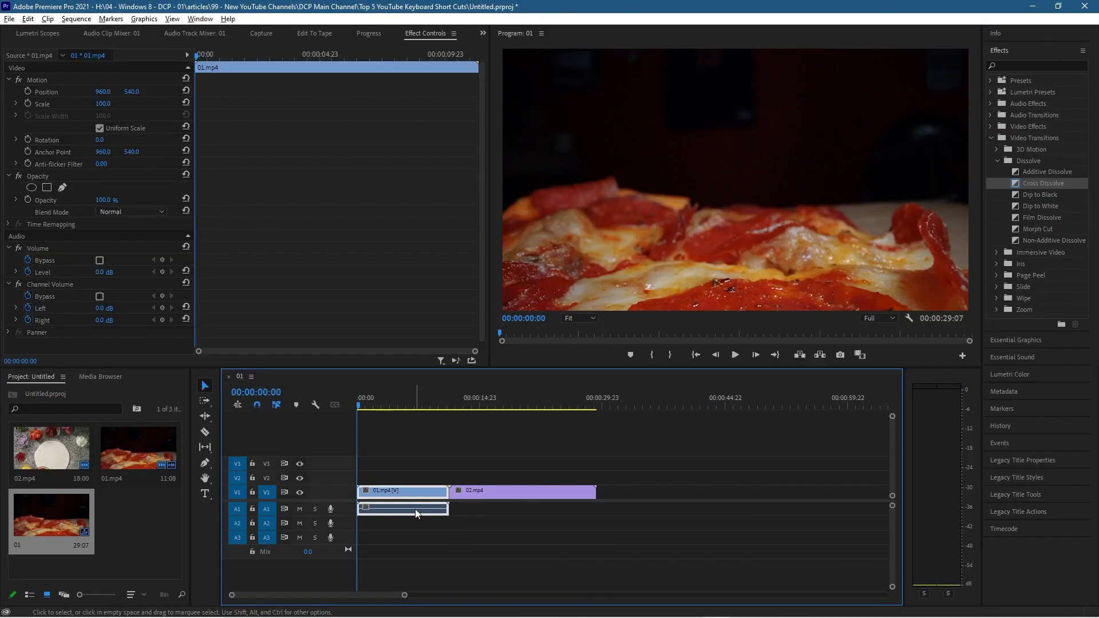
left_click(481, 534)
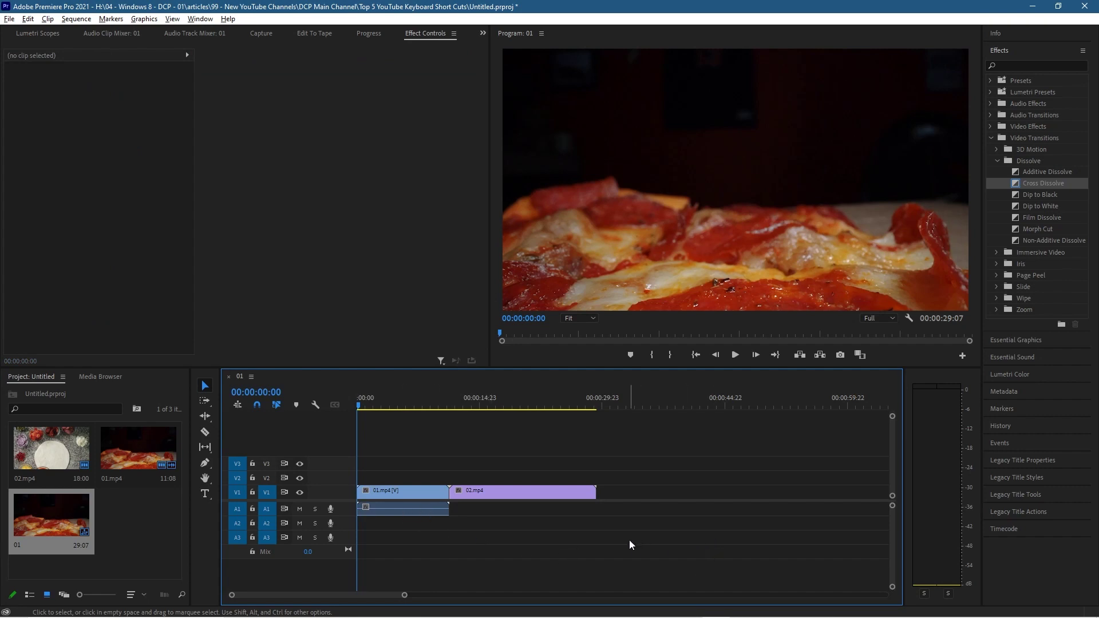
left_click(424, 509)
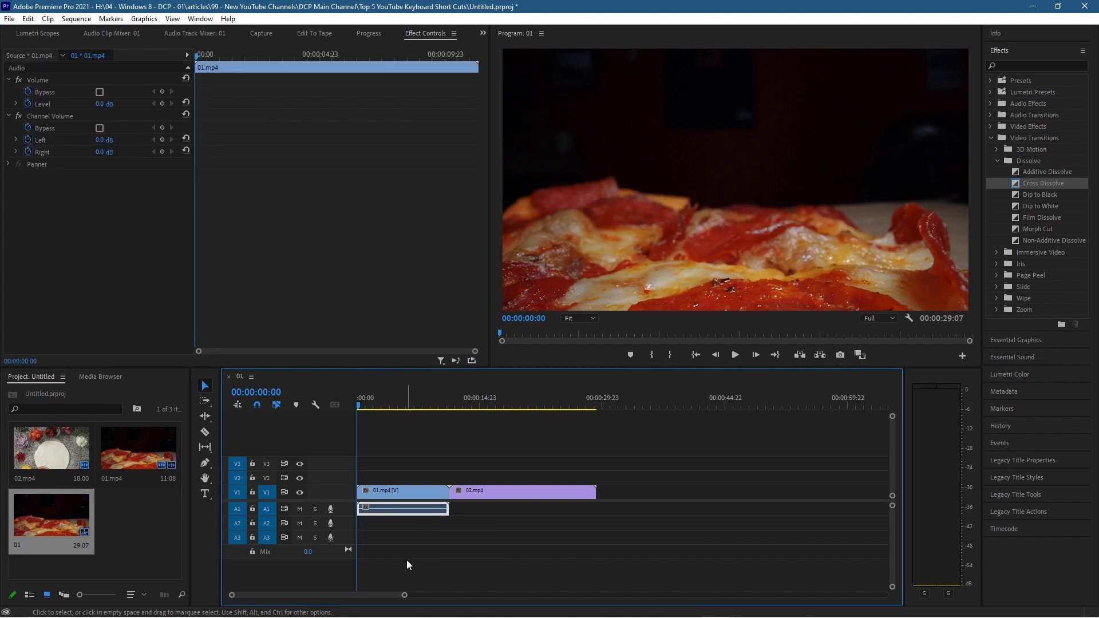
key("Delete")
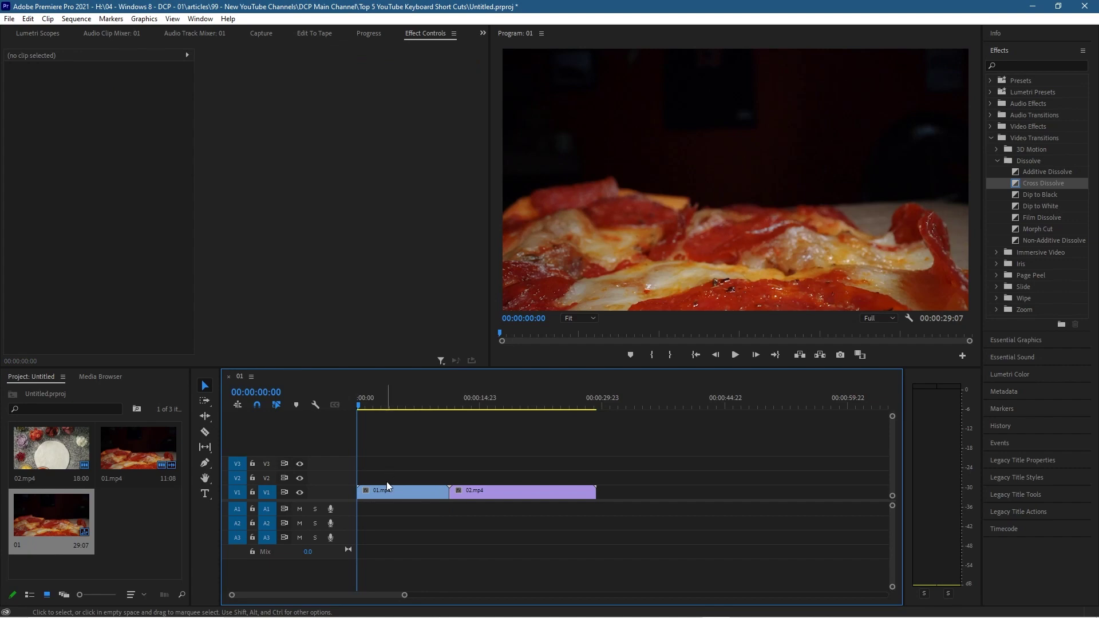
- Stack 01.mp4 on V2 above 02.mp4 on V1, both starting at zero
left_click_drag(393, 487, 391, 475)
left_click_drag(475, 493, 384, 492)
left_click(409, 405)
mouse_move(421, 398)
left_mouse_down()
mouse_move(502, 398)
mouse_move(409, 404)
mouse_move(431, 406)
left_mouse_up()
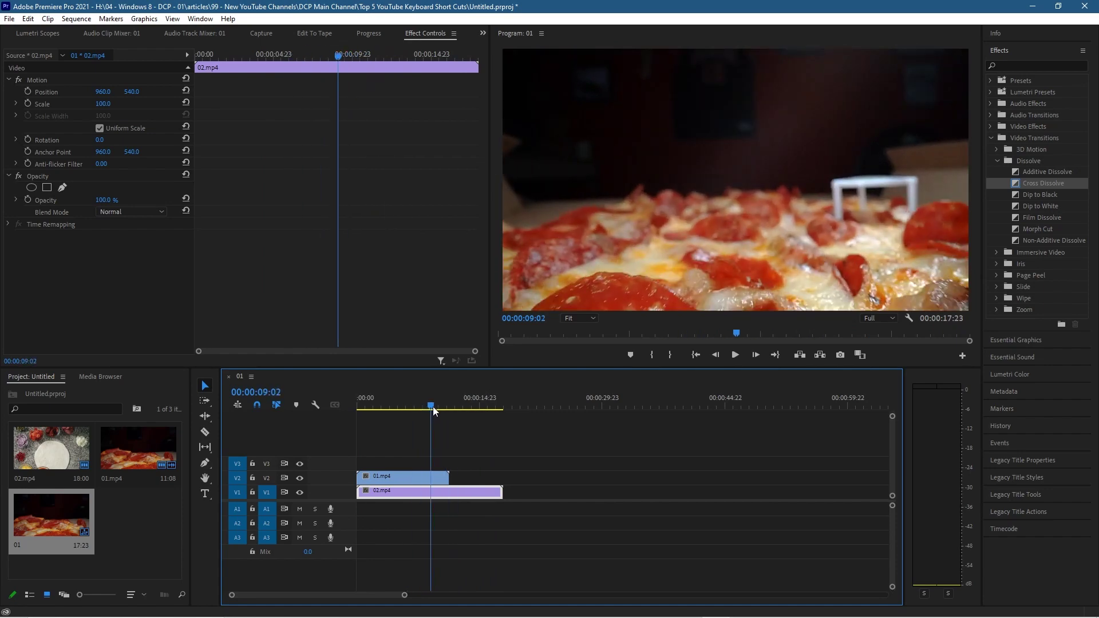
- Trim 02.mp4's end so both clips finish together at 11:08
mouse_move(501, 493)
left_mouse_down()
mouse_move(445, 491)
mouse_move(505, 490)
left_mouse_up()
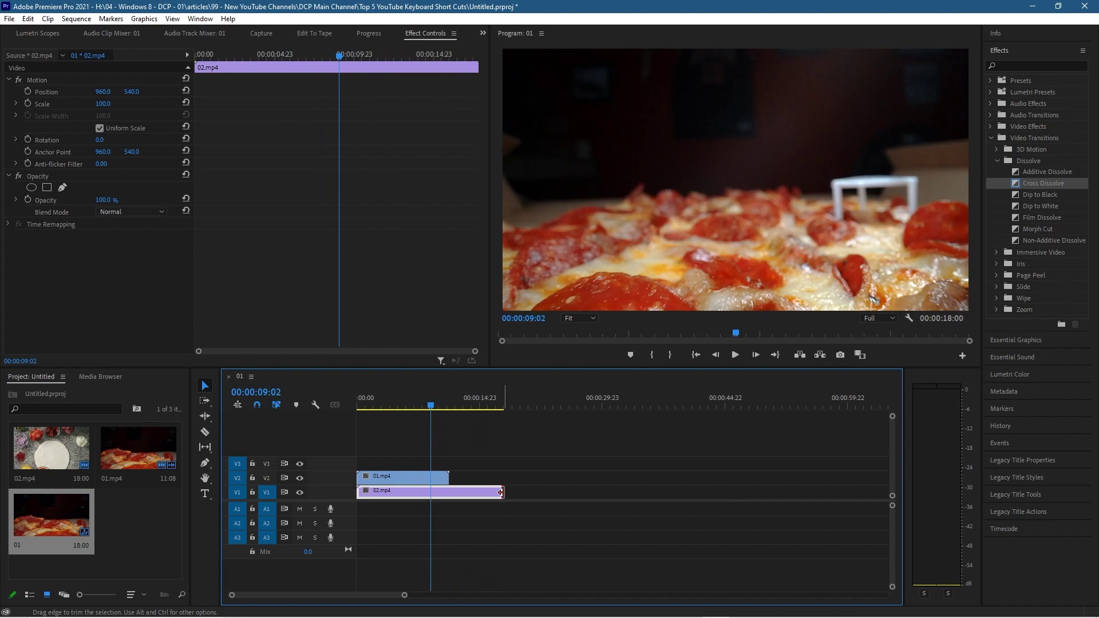
left_click_drag(502, 492, 448, 491)
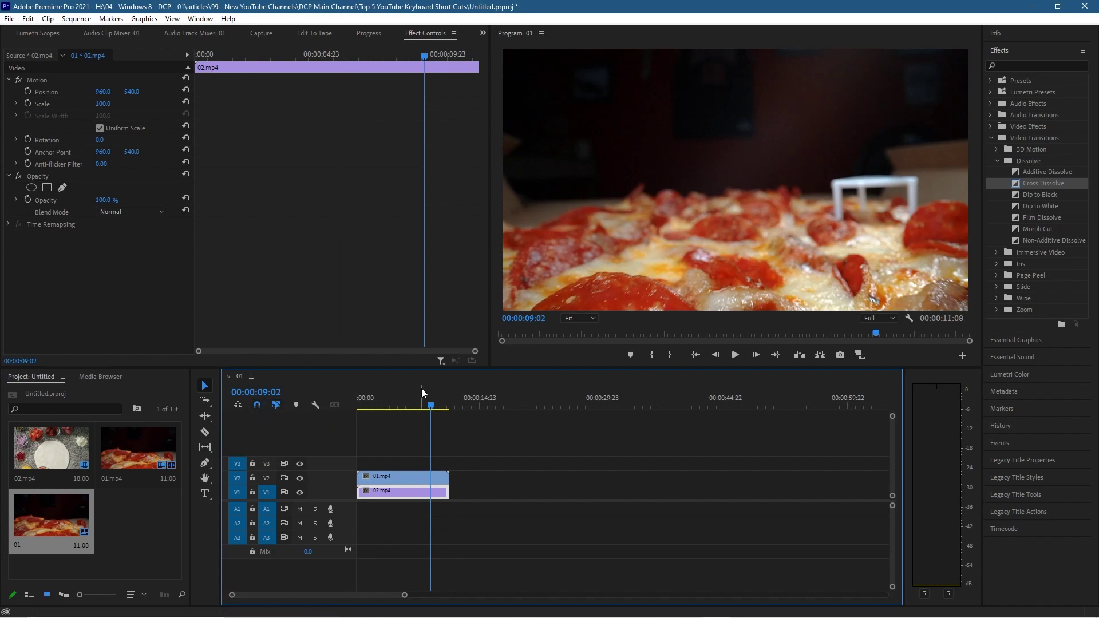
left_click_drag(430, 408, 379, 419)
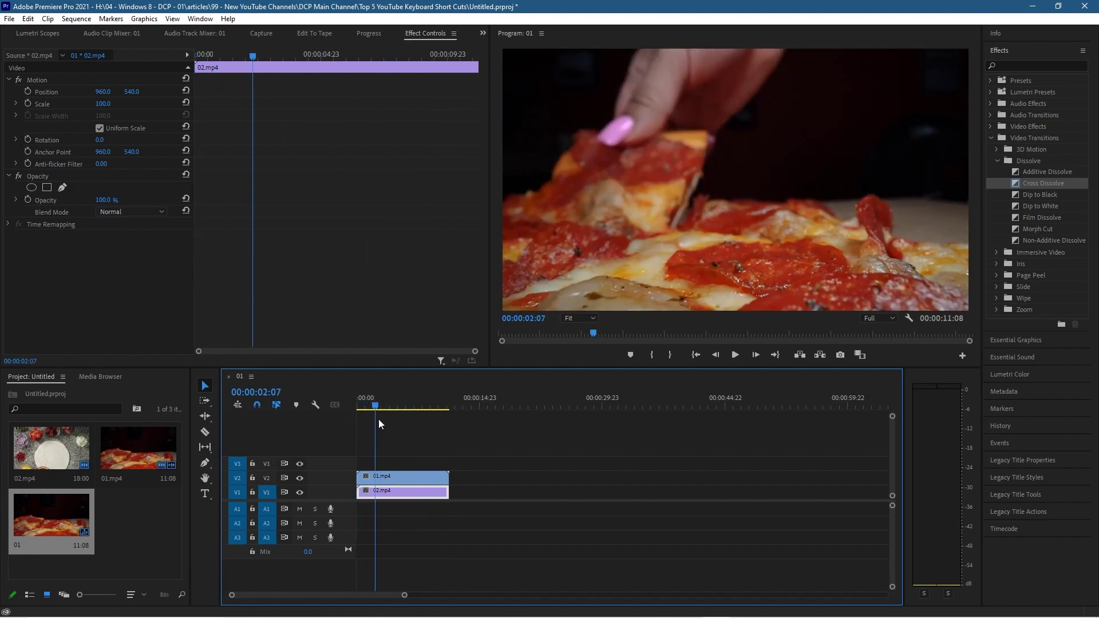
left_click(410, 477)
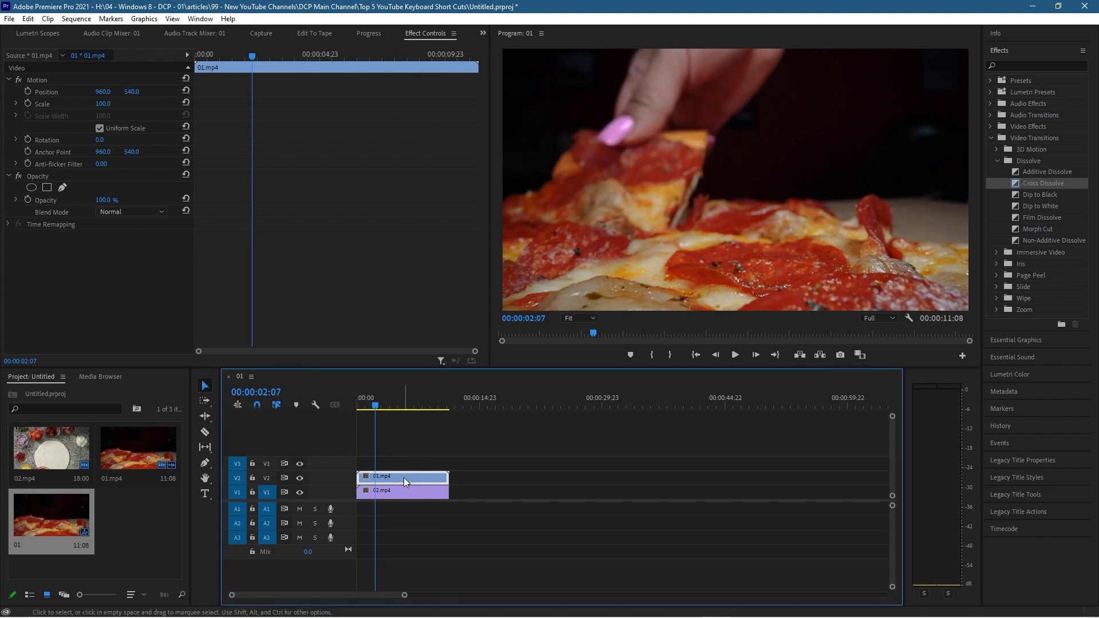
left_click(431, 33)
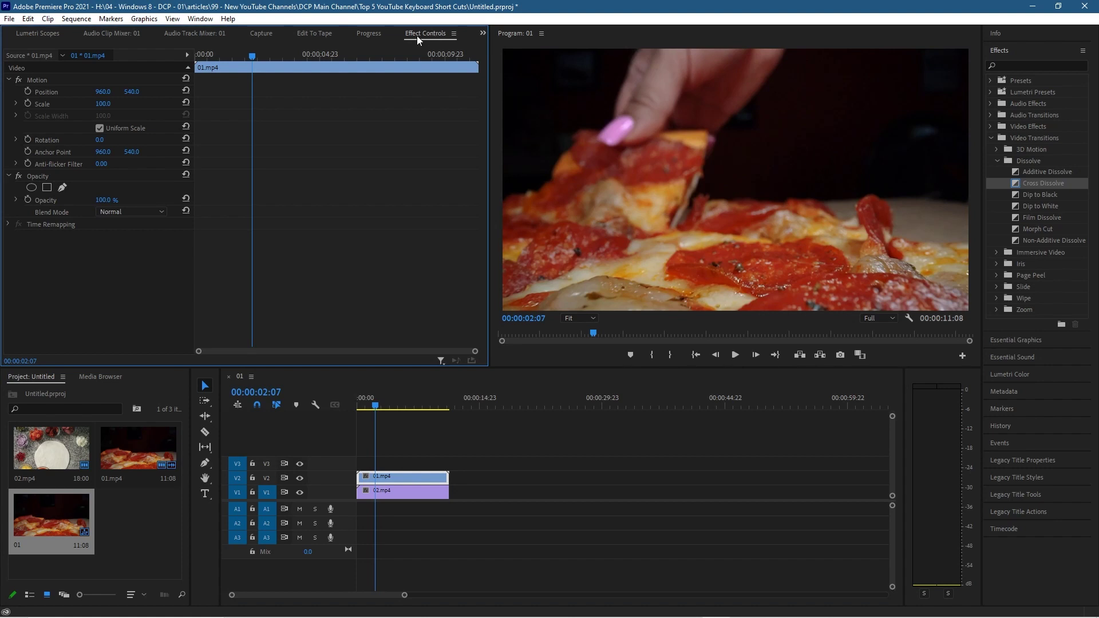
left_click(202, 18)
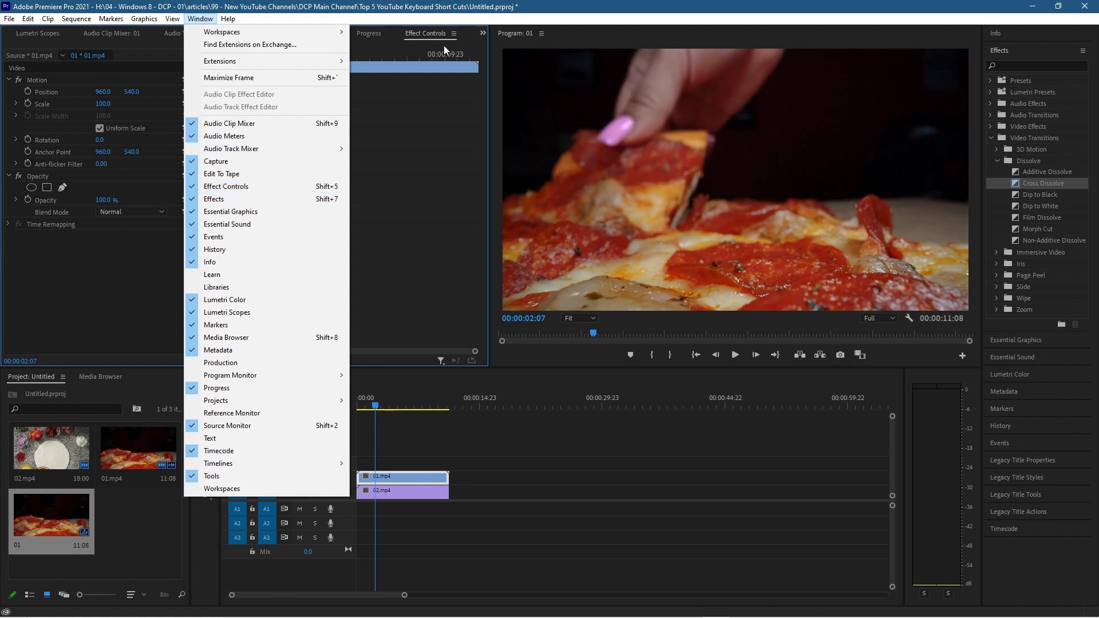
left_click(464, 4)
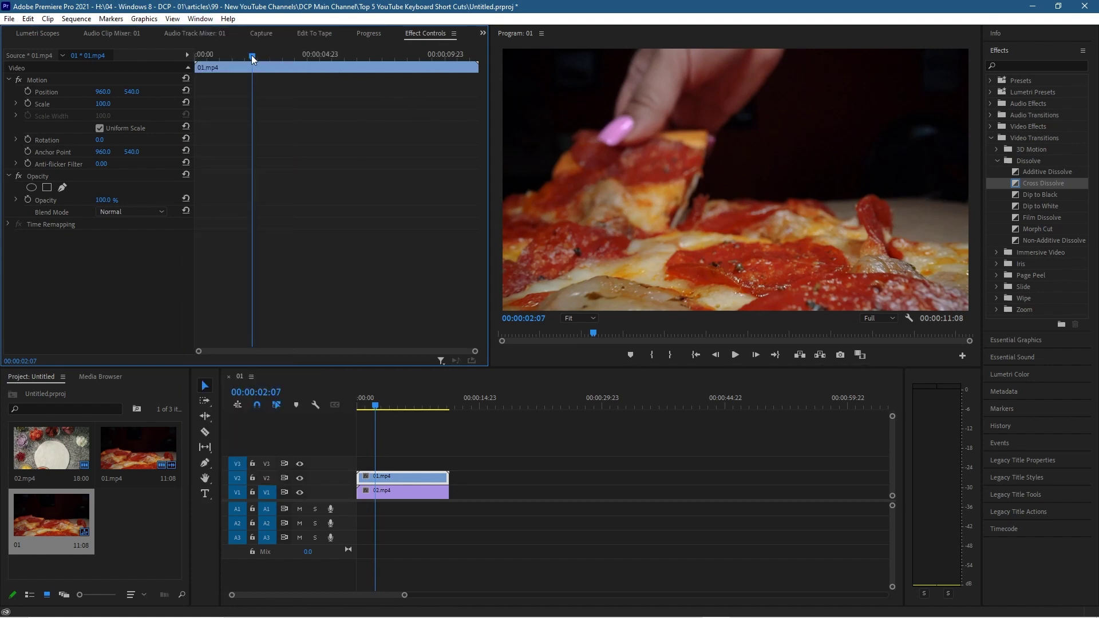
left_click_drag(251, 55, 175, 64)
left_click(393, 478)
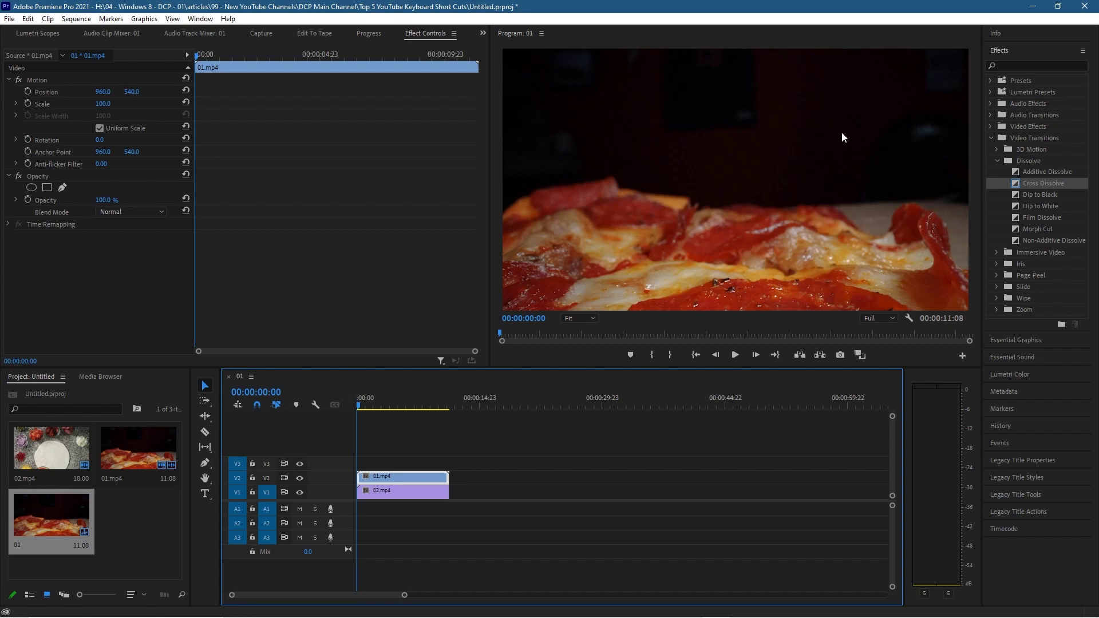
- Set 01.mp4 to Scale 40 and Position X 1480
left_click(103, 104)
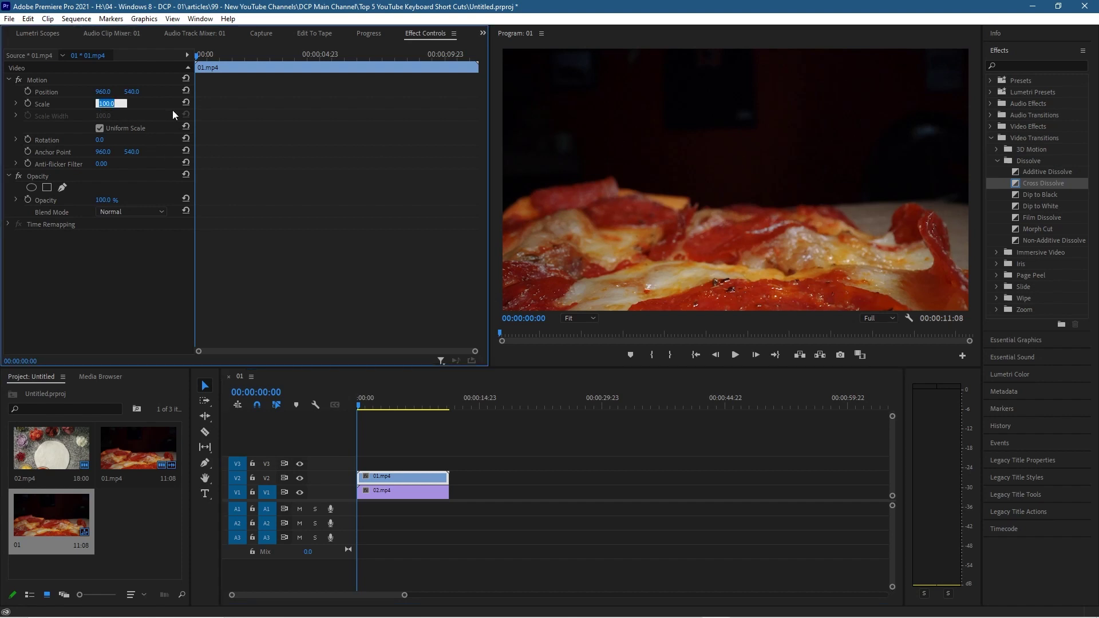
type("40")
key("Return")
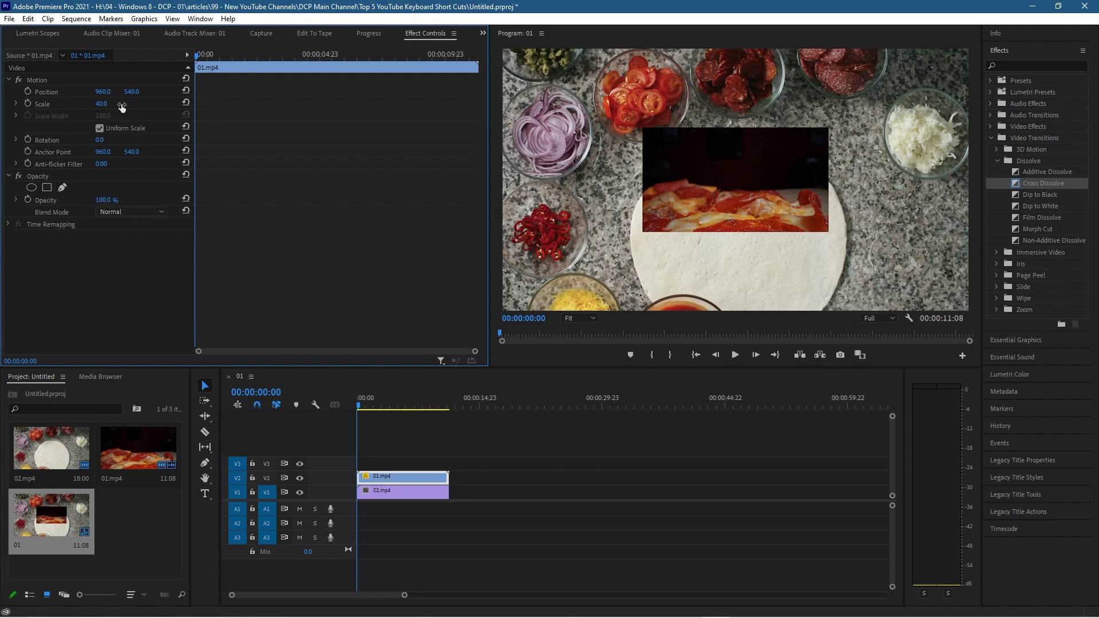
left_click(106, 92)
type("1480")
key("Return")
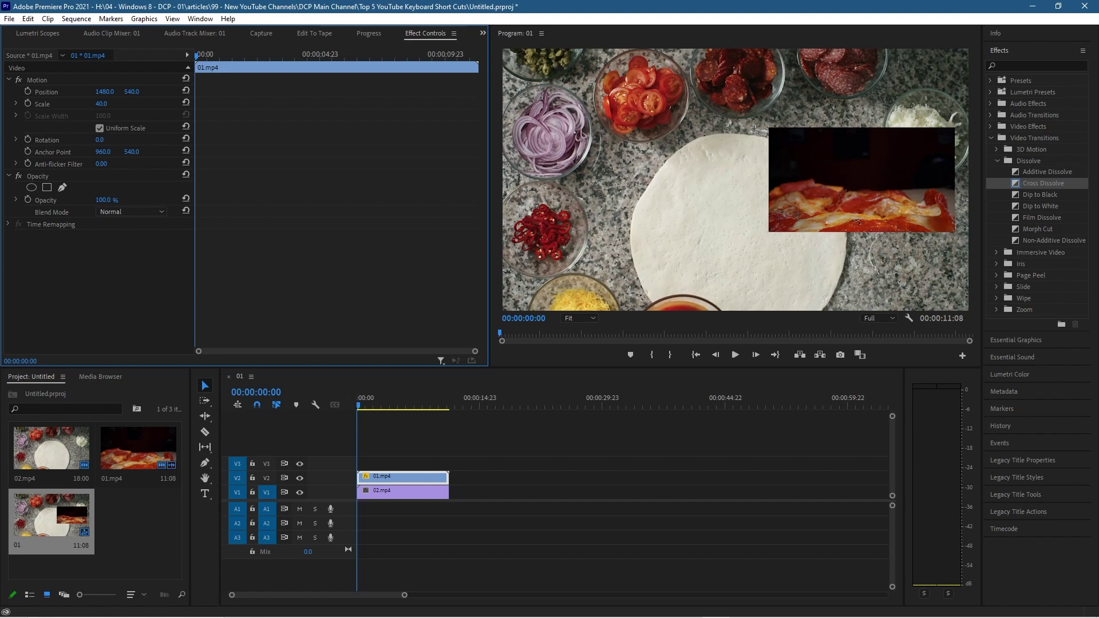
- Set 02.mp4 to Position X 540 and Scale 50
left_click(400, 492)
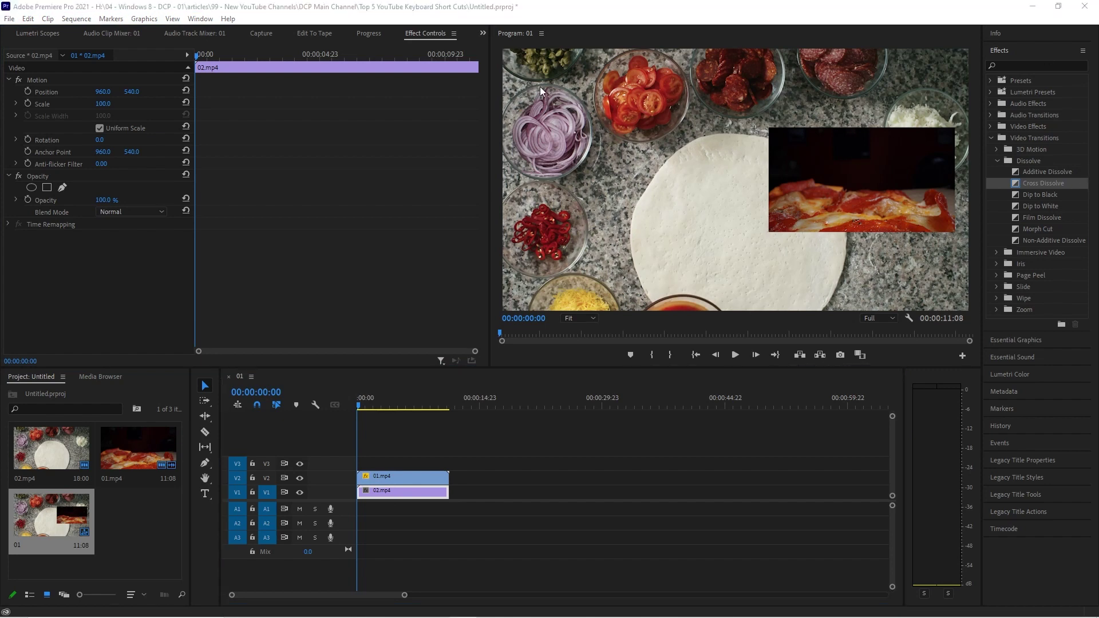
left_click(100, 92)
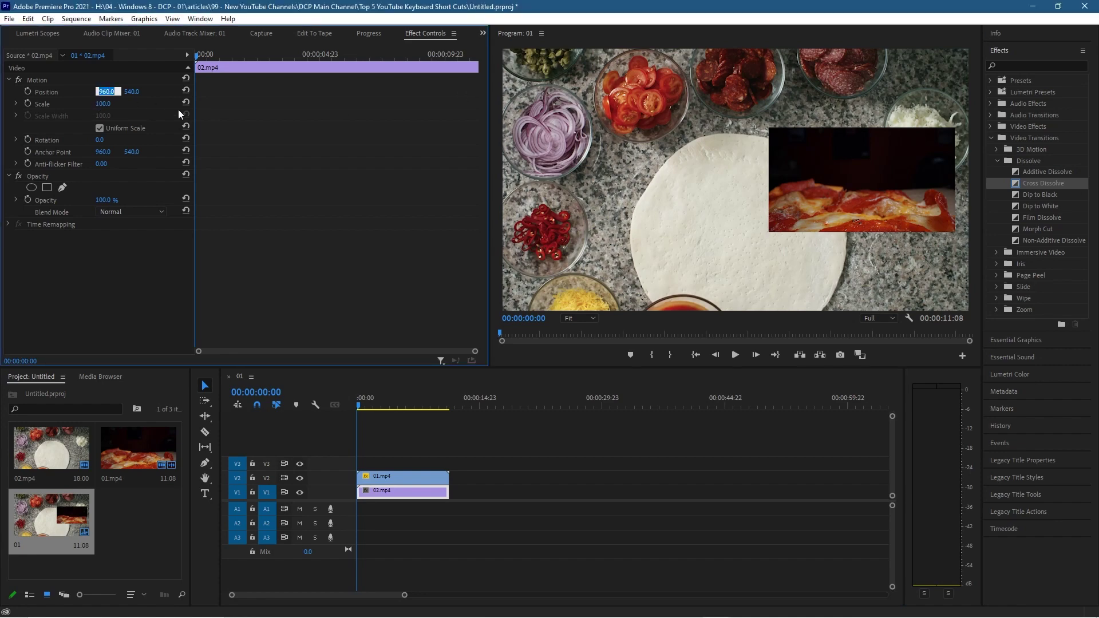
type("540")
key("Return")
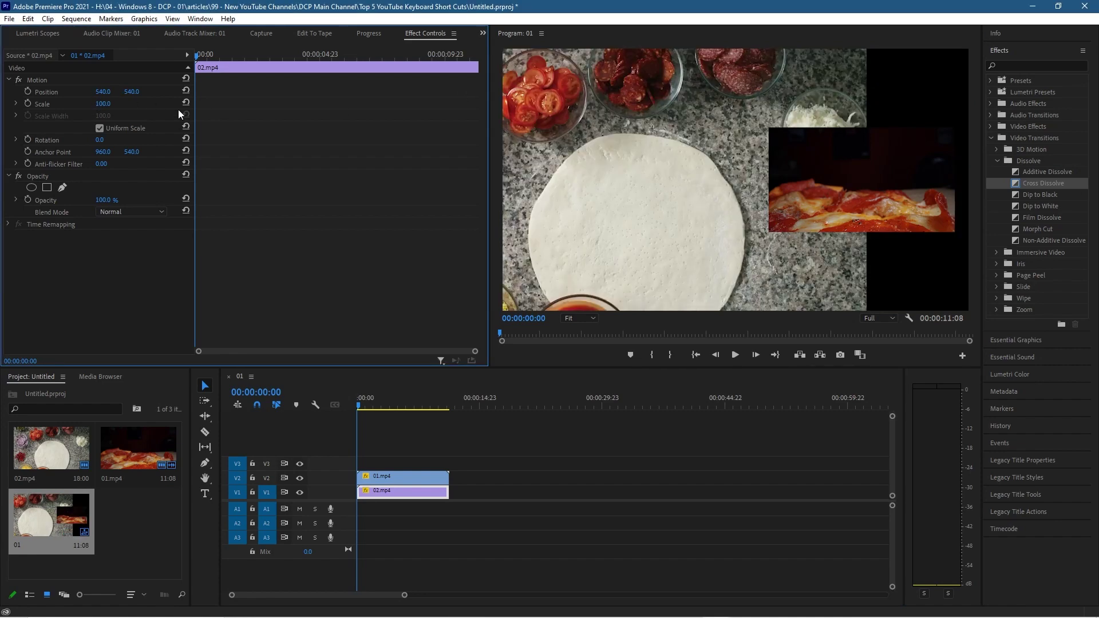
left_click(100, 99)
type("40")
key("Return")
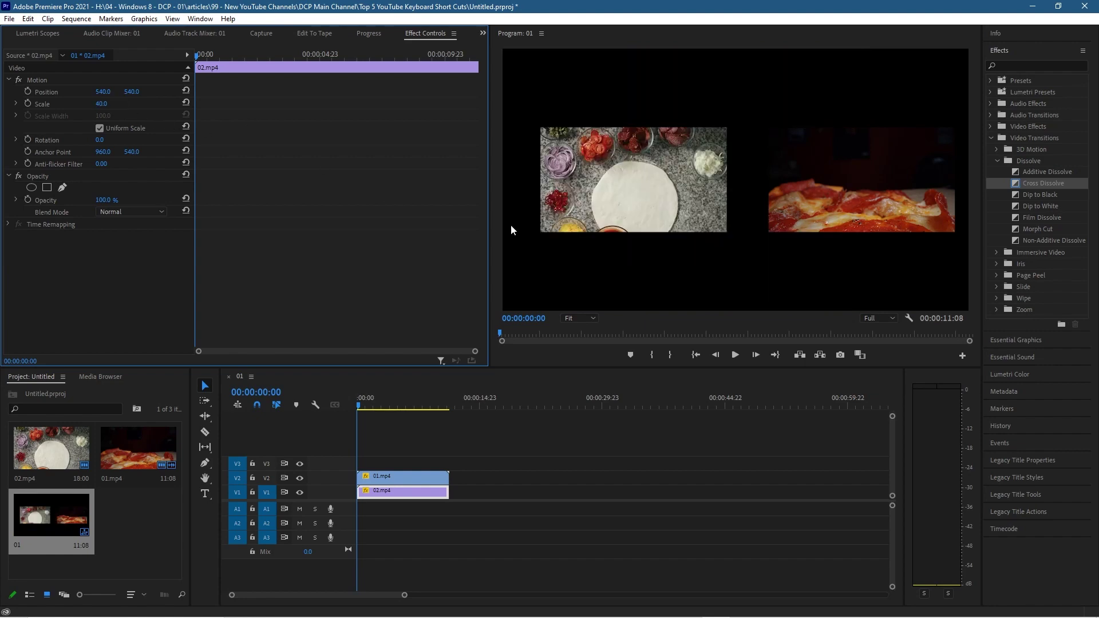
left_click_drag(359, 408, 383, 412)
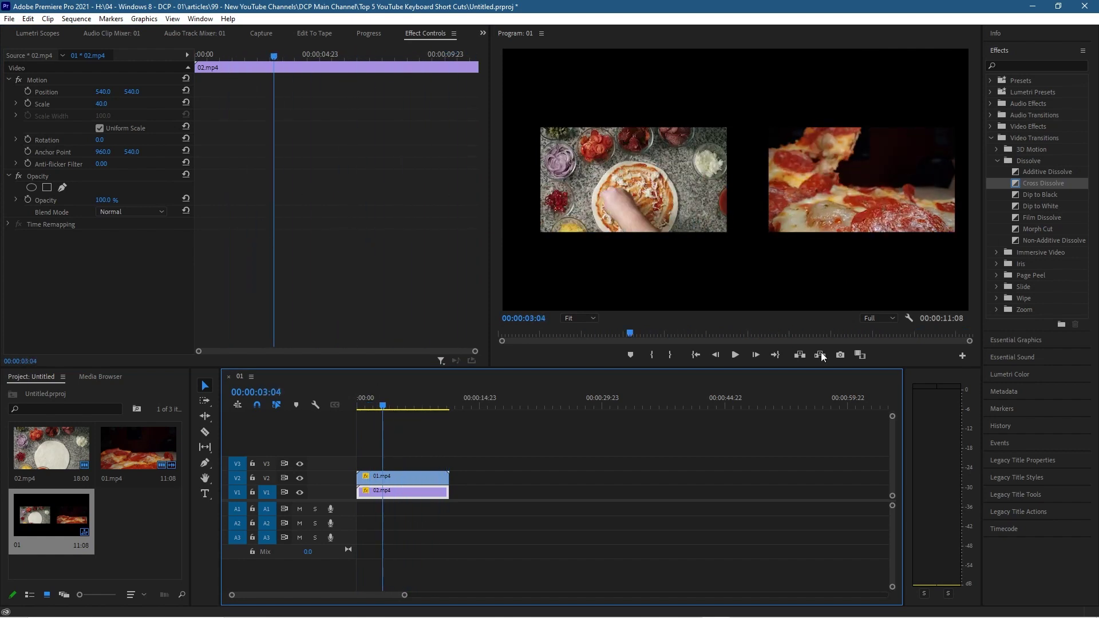
left_click(400, 472)
left_click(401, 485)
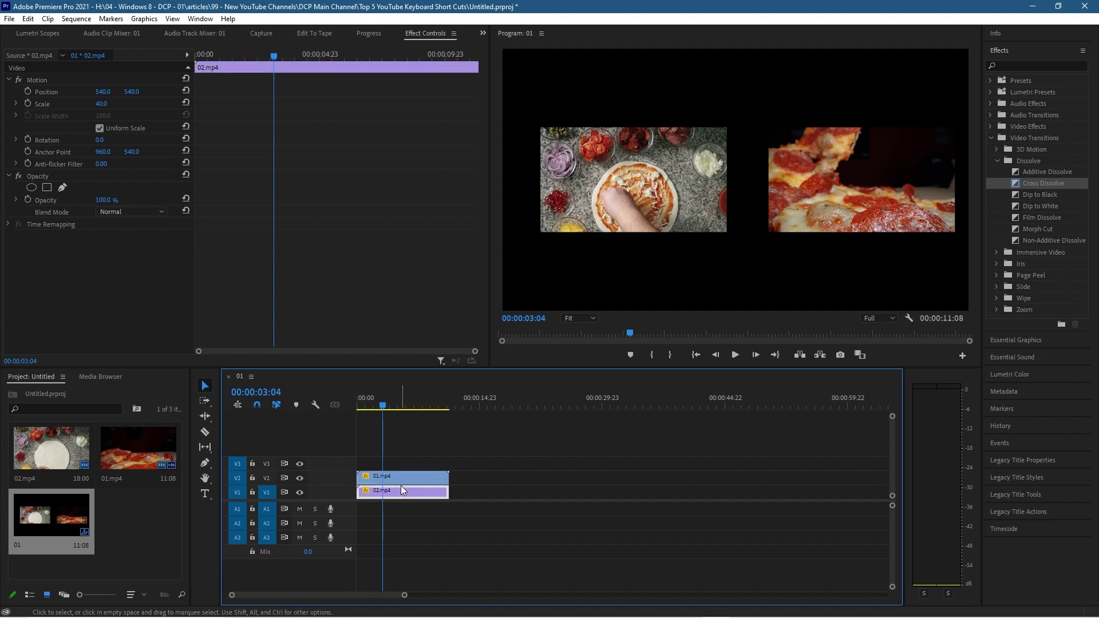
left_click(103, 104)
type("50")
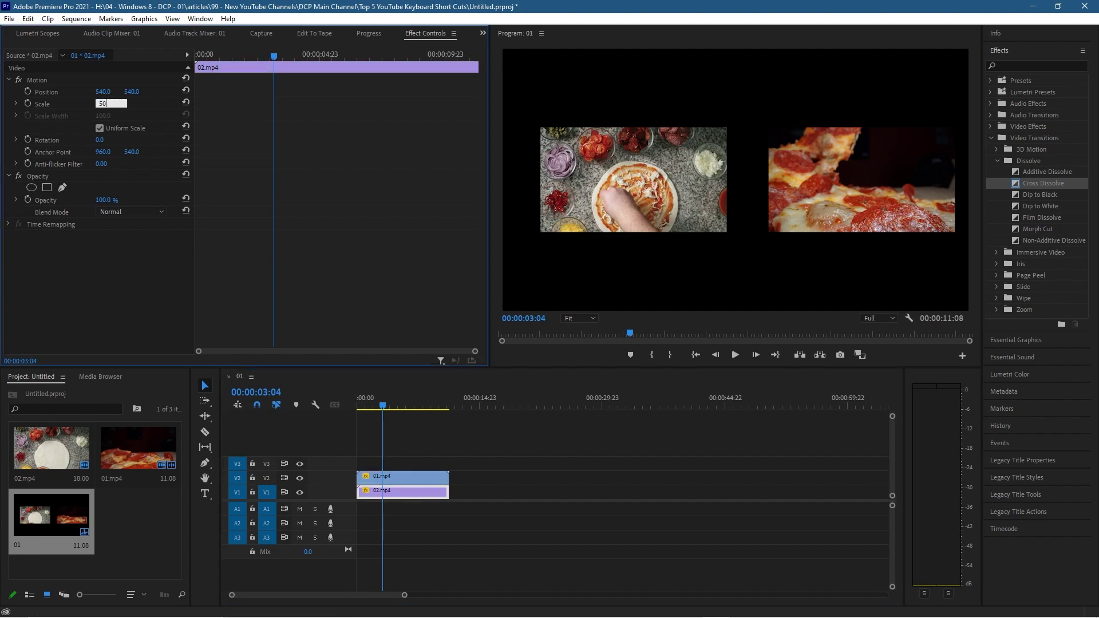
key("Return")
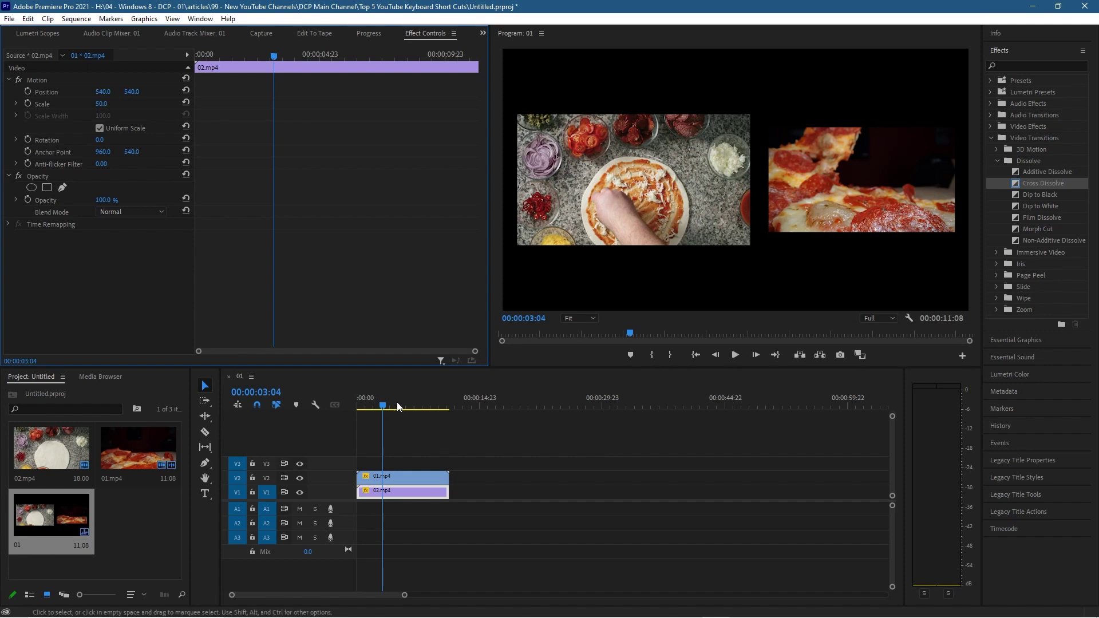
left_click_drag(383, 401, 350, 403)
- Move both pizza clips up one track and place background.jpg on V1 beneath them
left_click_drag(521, 492, 396, 483)
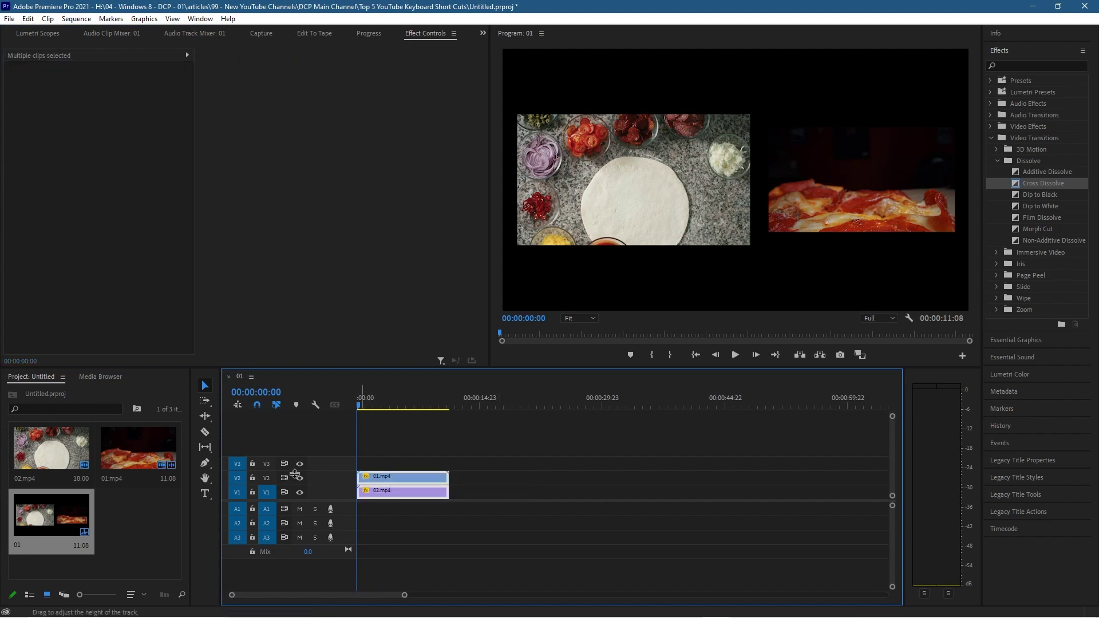
left_click(266, 464)
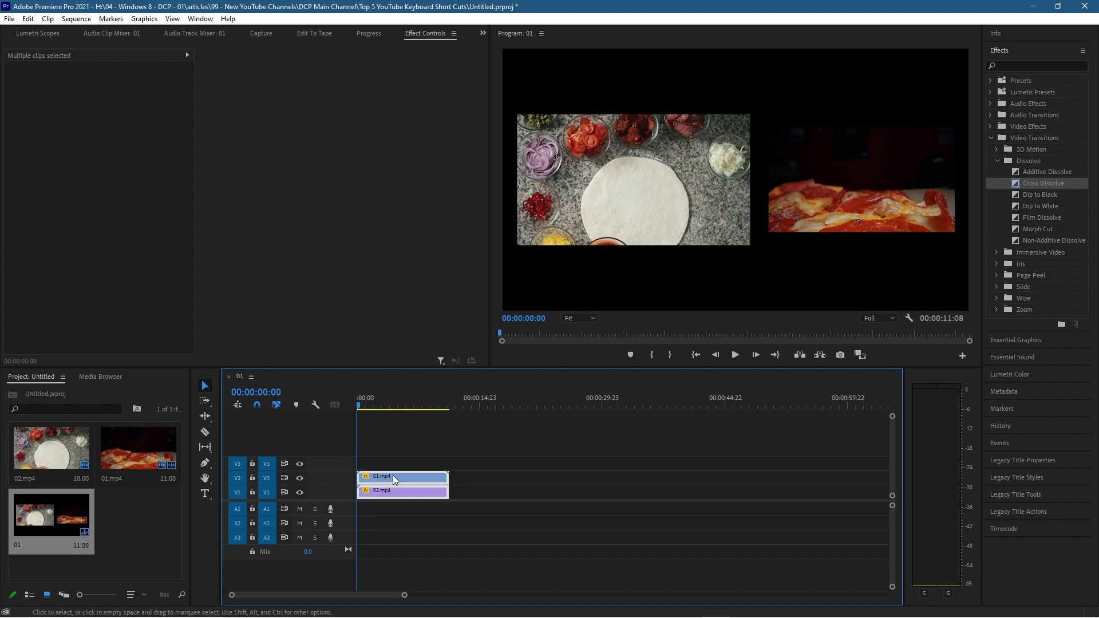
left_click_drag(393, 475, 387, 465)
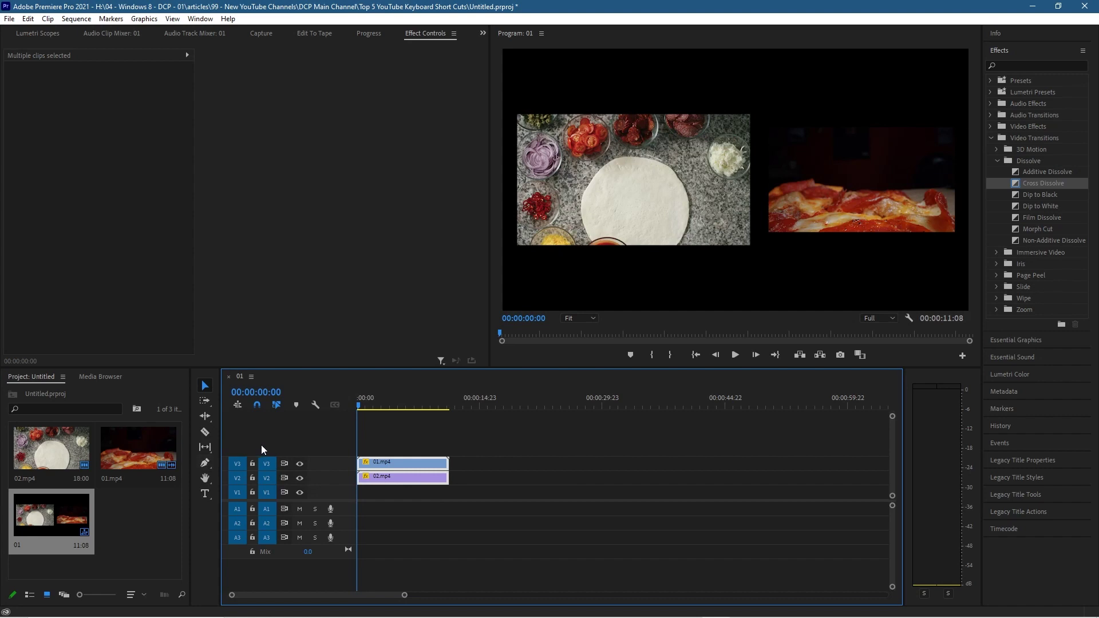
key("alt+Tab")
key("alt+Tab")
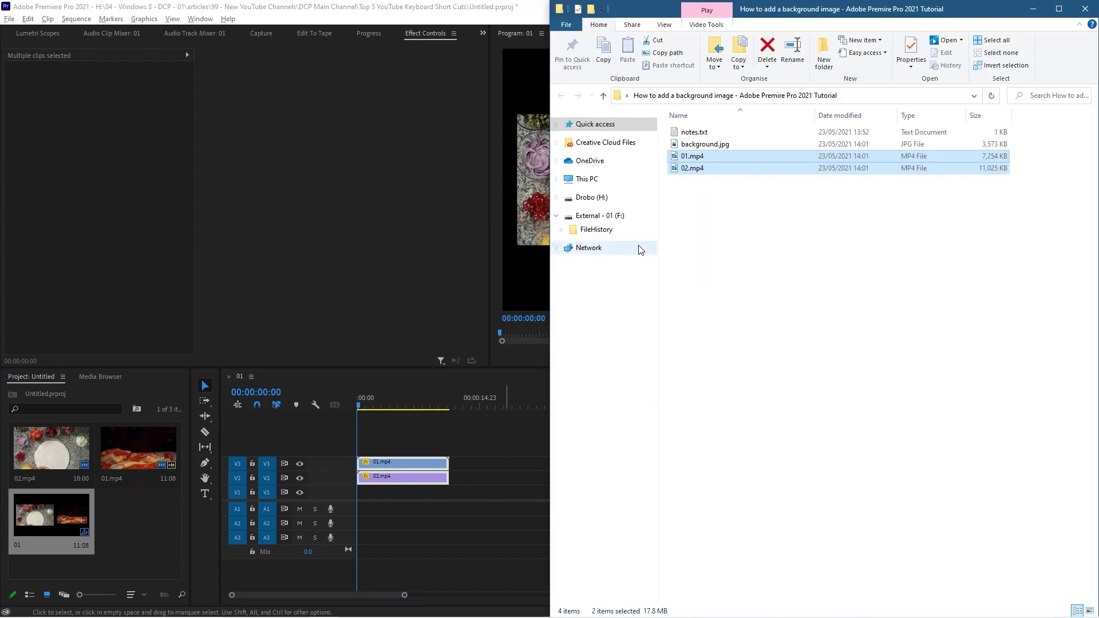
left_click_drag(705, 144, 449, 495)
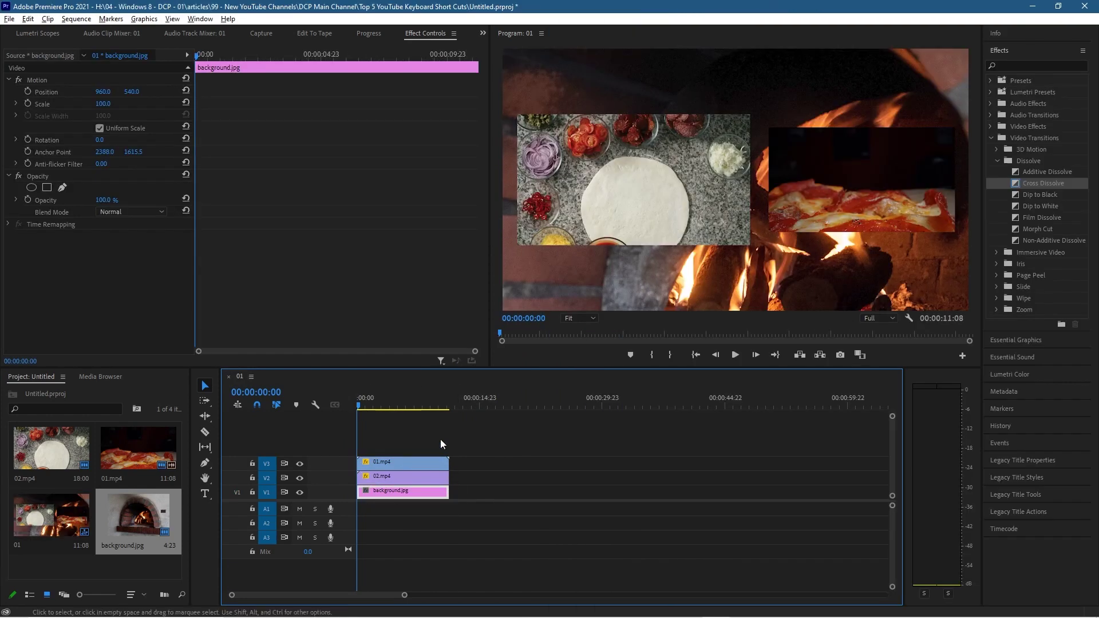
- Delay both pizza clips by about two seconds and extend background.jpg past their end
key("space")
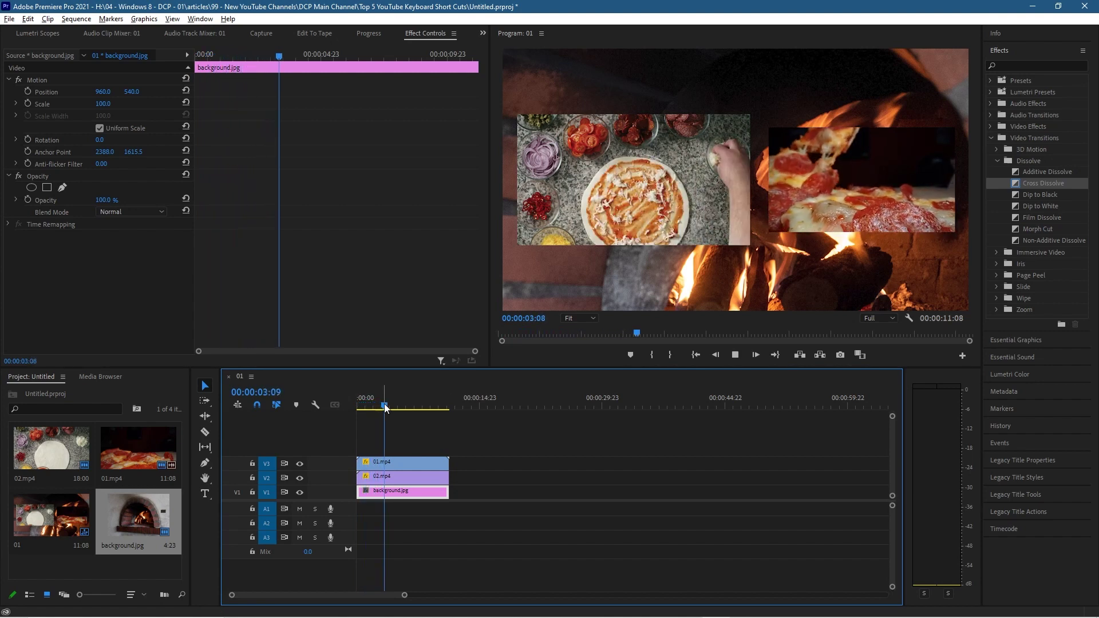
key("space")
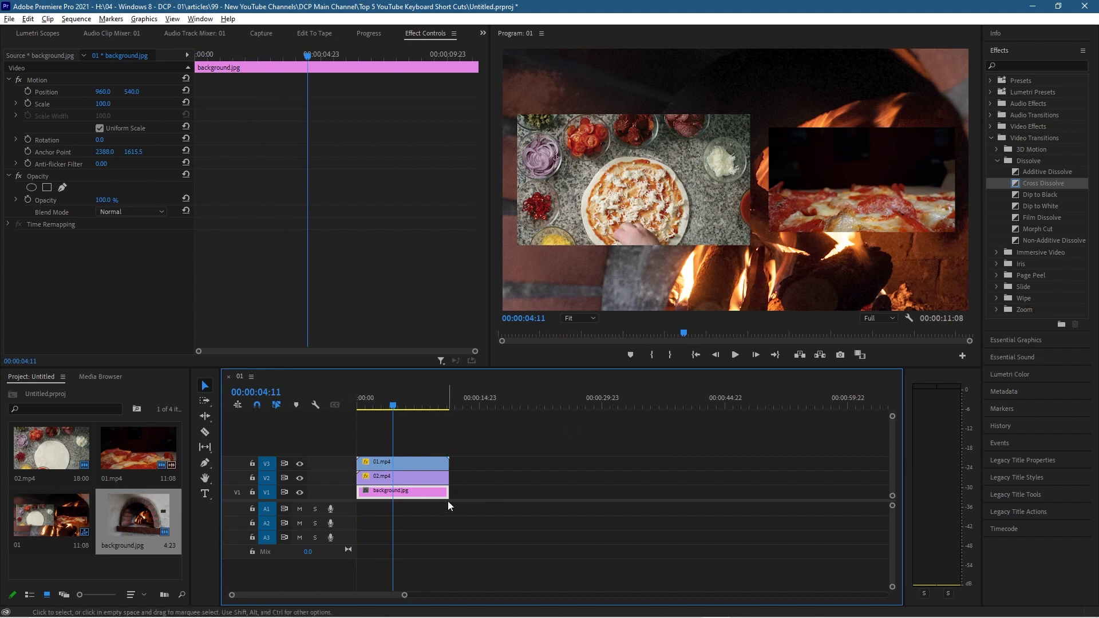
left_click_drag(458, 479, 425, 467)
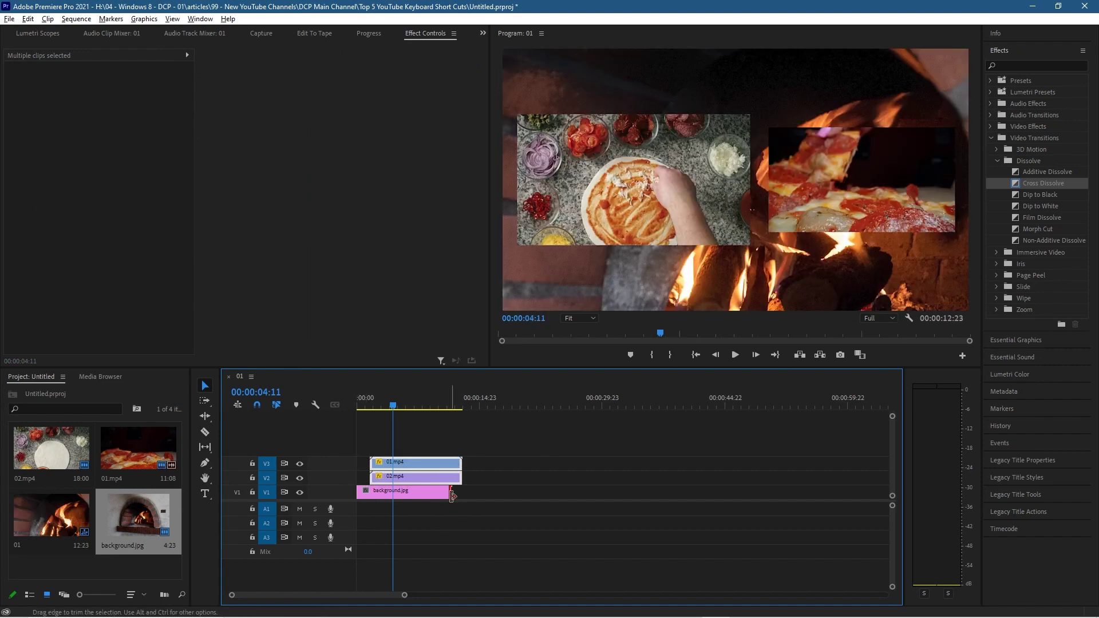
left_click_drag(450, 493, 477, 496)
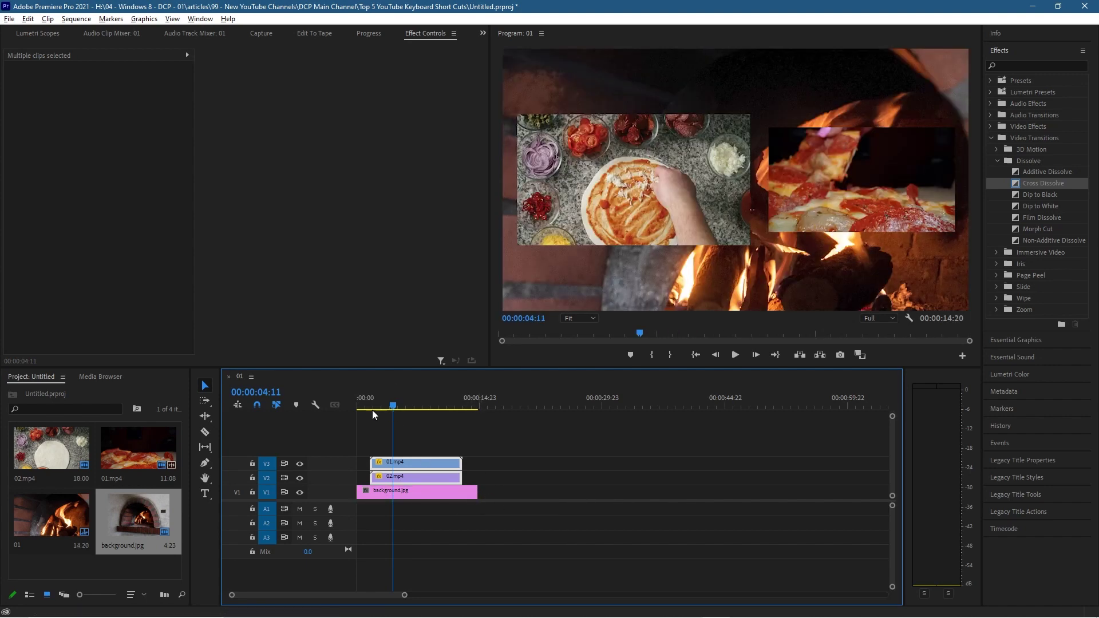
- Return to the sequence start and select background.jpg on V1
left_click_drag(390, 407, 333, 410)
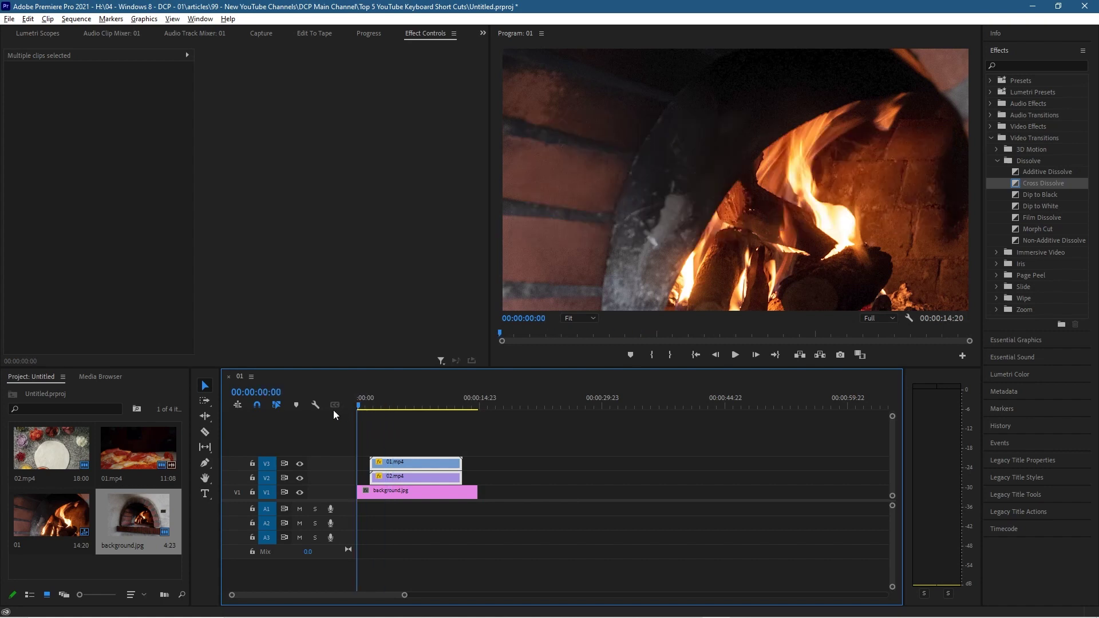
left_click(685, 200)
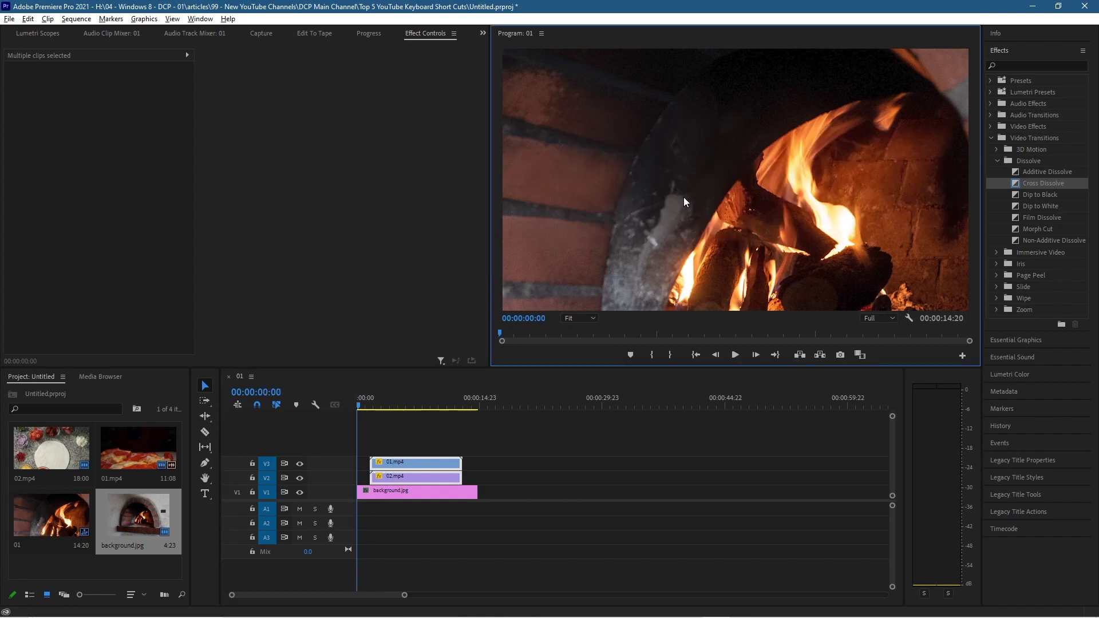
left_click(414, 490)
- Reduce background.jpg's Scale to 44, preview, and return to the sequence start
left_click_drag(101, 106, 67, 106)
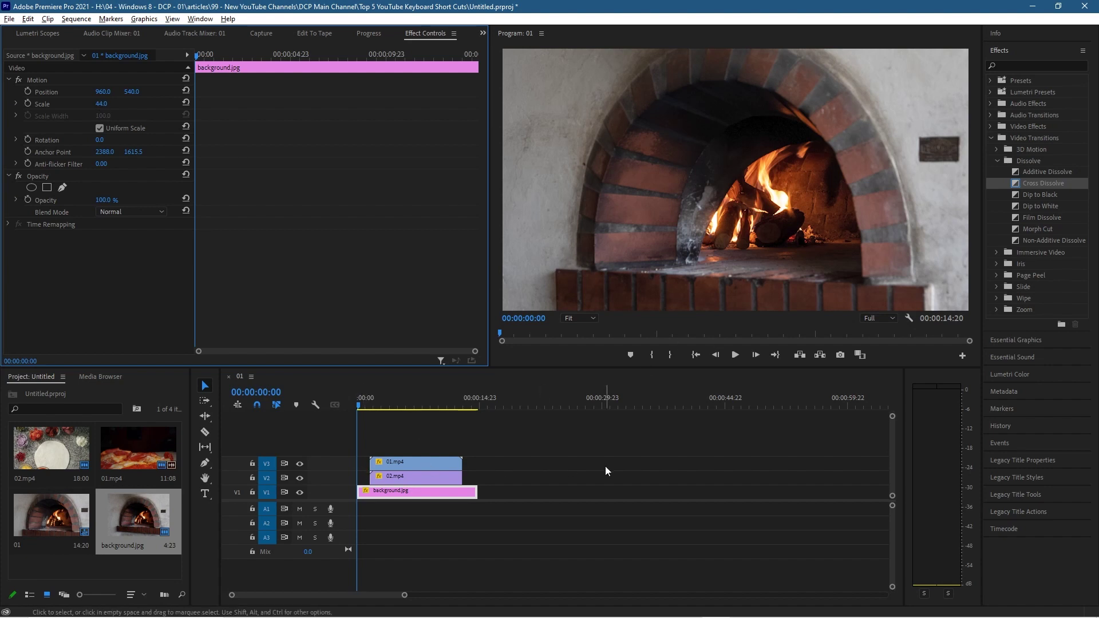
key("space")
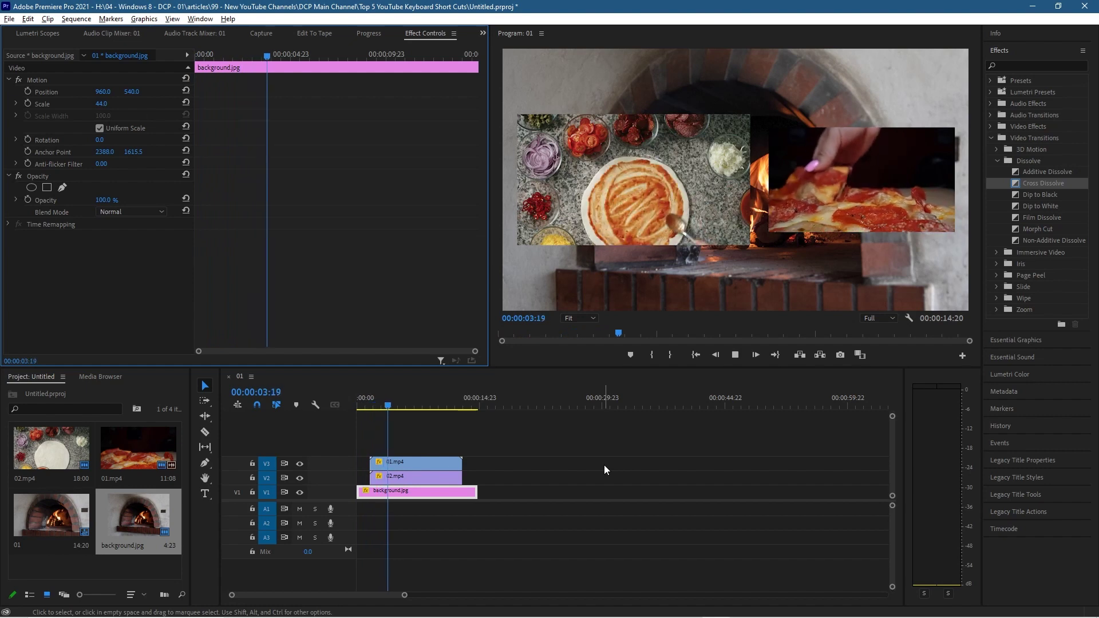
key("space")
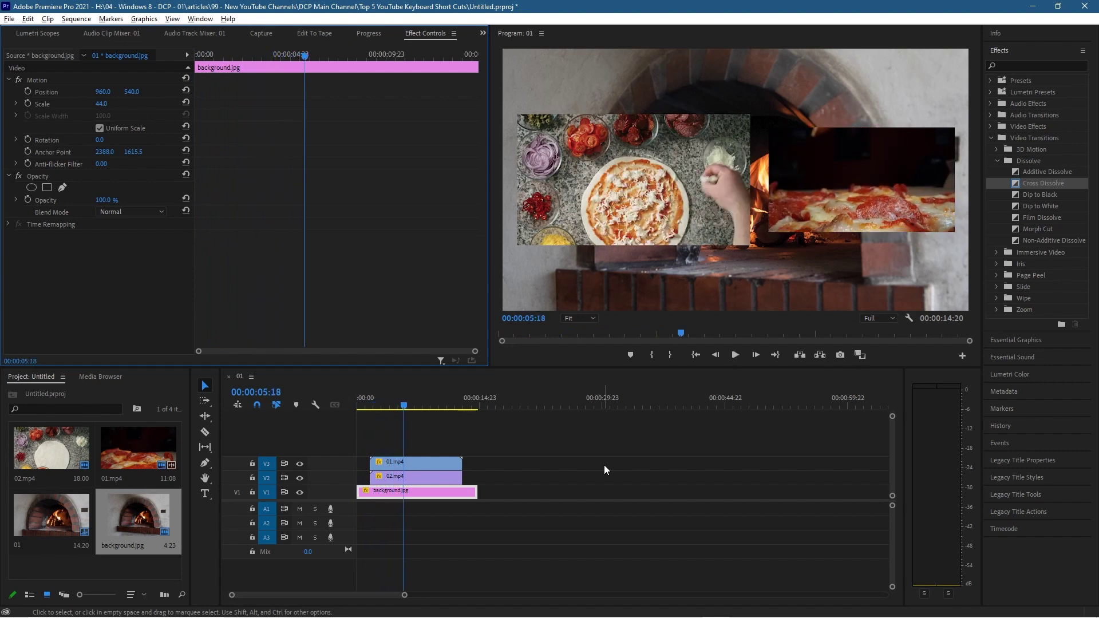
left_click_drag(402, 401, 328, 404)
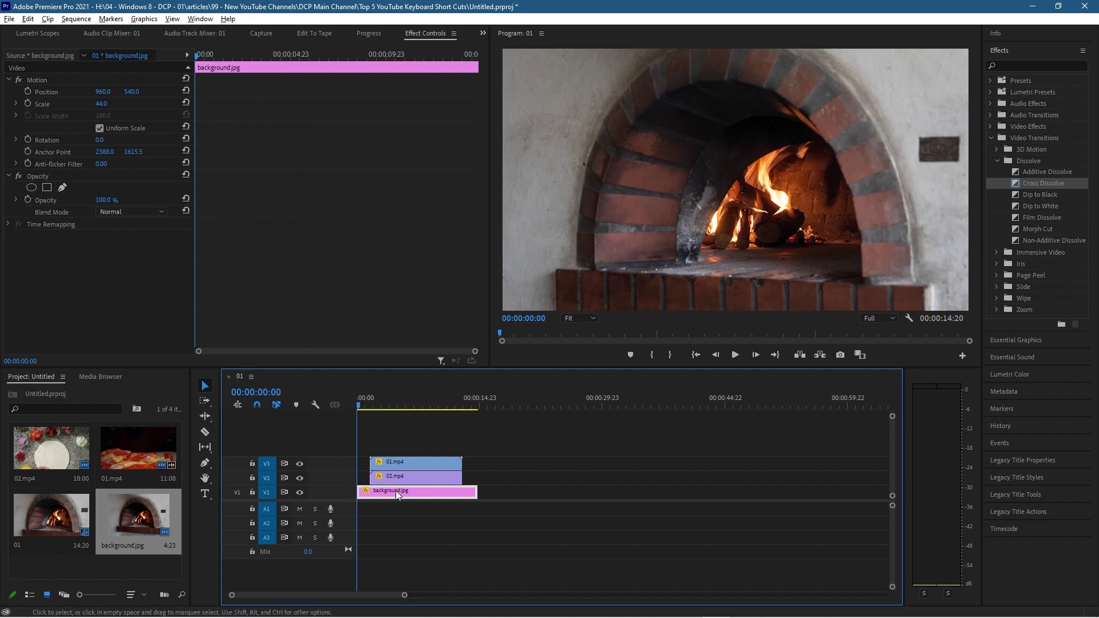
- Add Cross Dissolves to both ends of background.jpg, the starts of both clips and 01.mp4's end, then preview
left_click(989, 137)
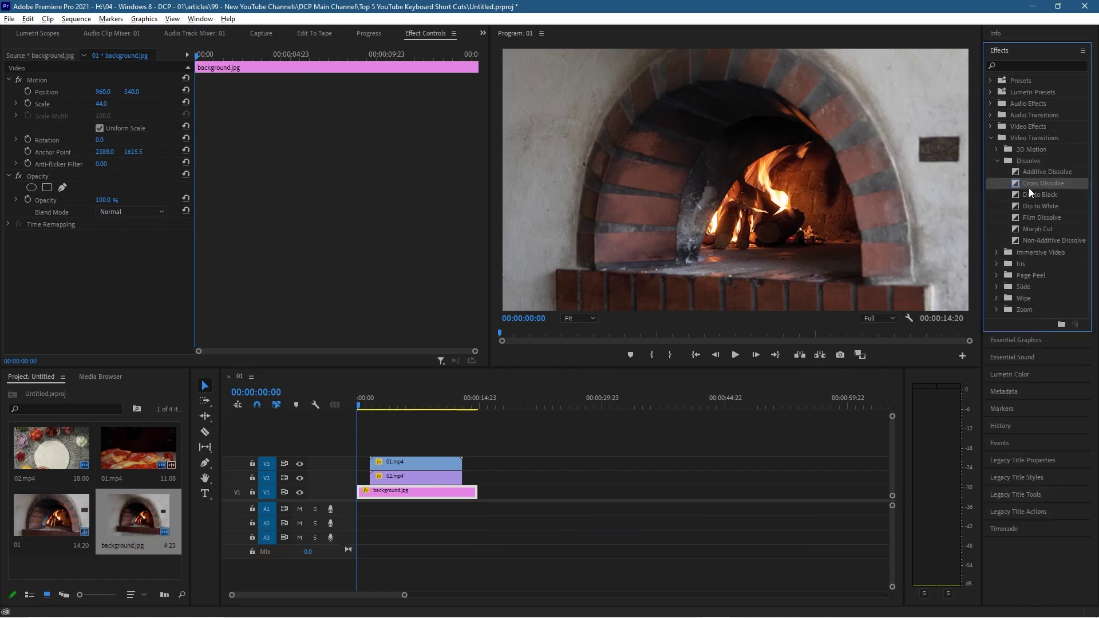
left_click_drag(413, 414, 367, 497)
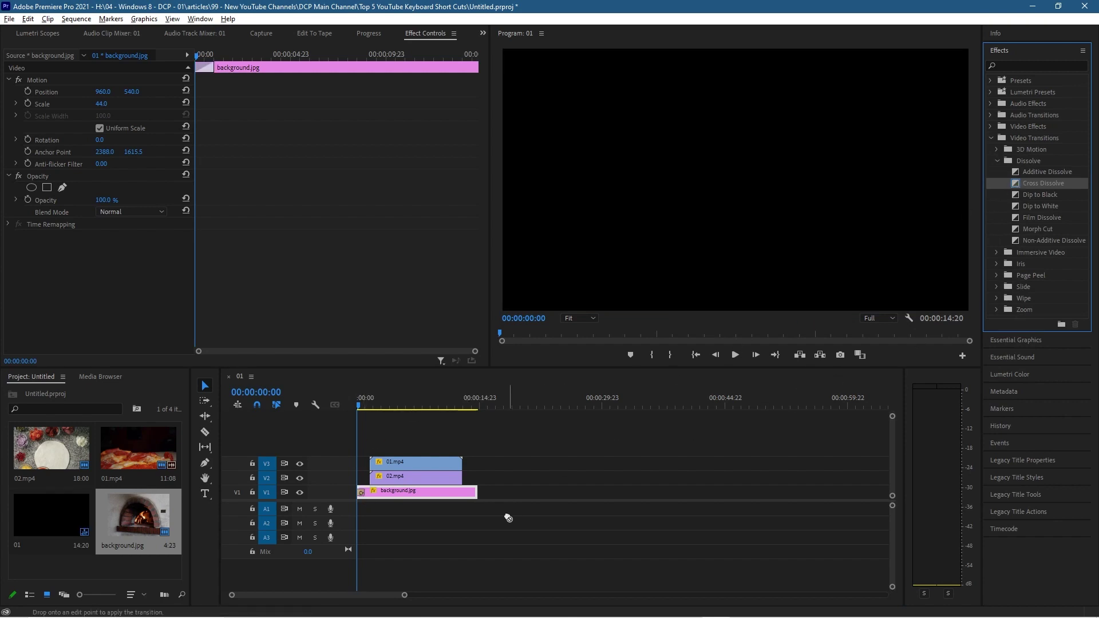
left_click_drag(508, 518, 475, 493)
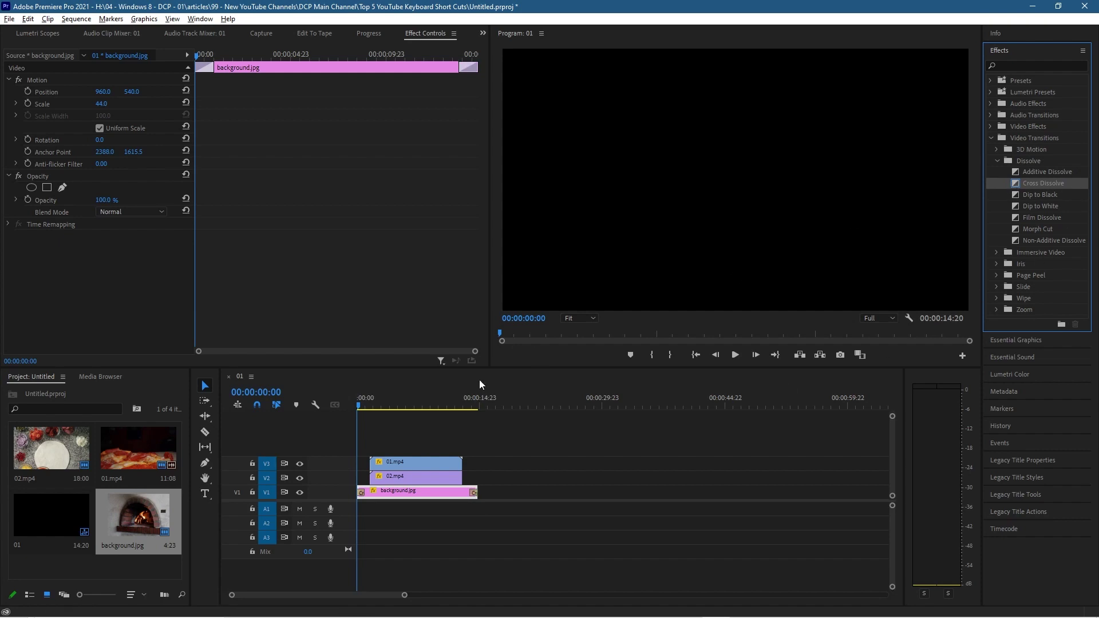
left_click(371, 463)
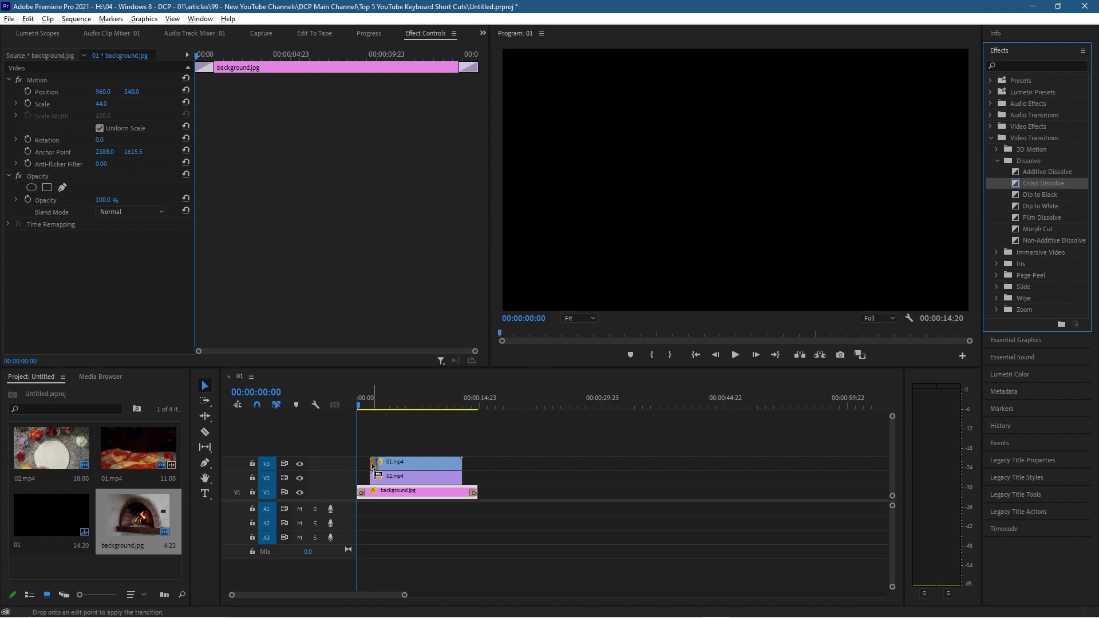
key("ctrl+d")
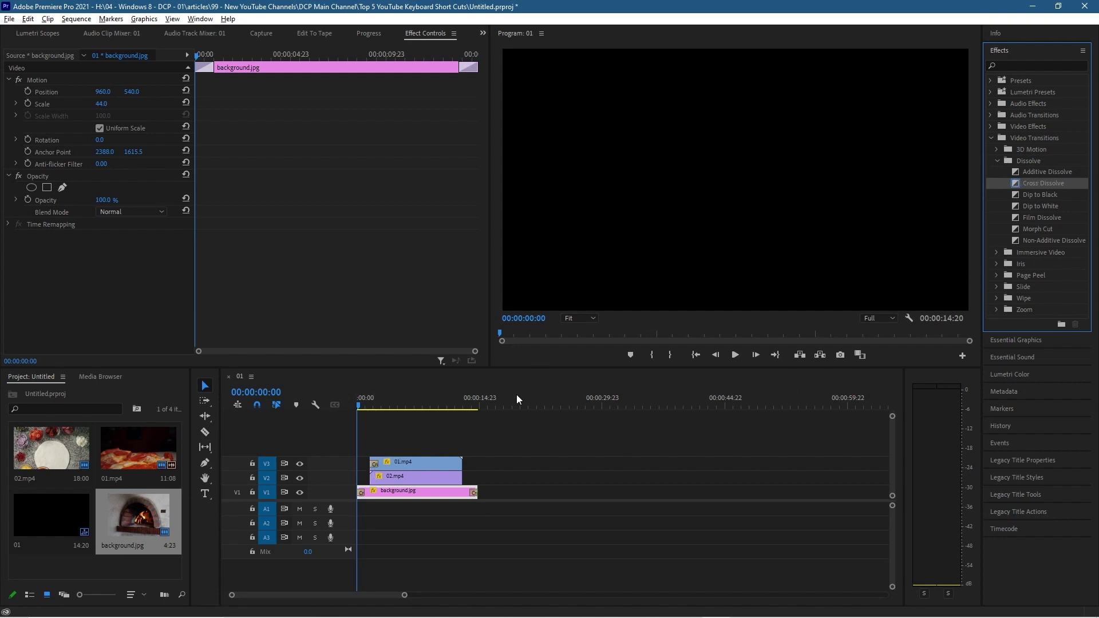
left_click(418, 476)
key("ctrl+d")
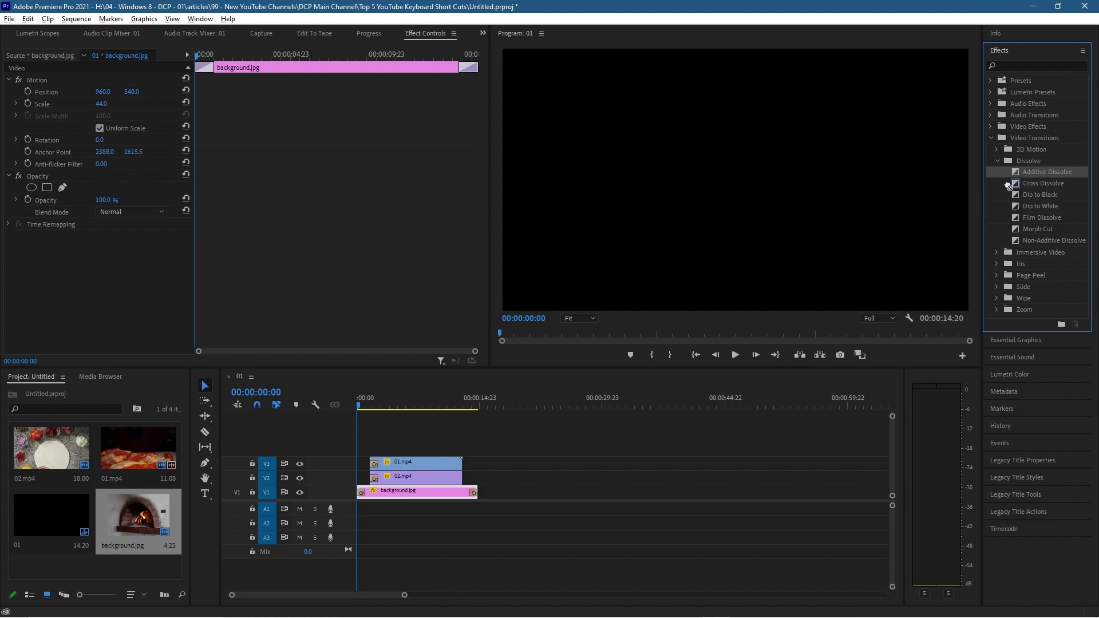
left_click_drag(1009, 188, 460, 463)
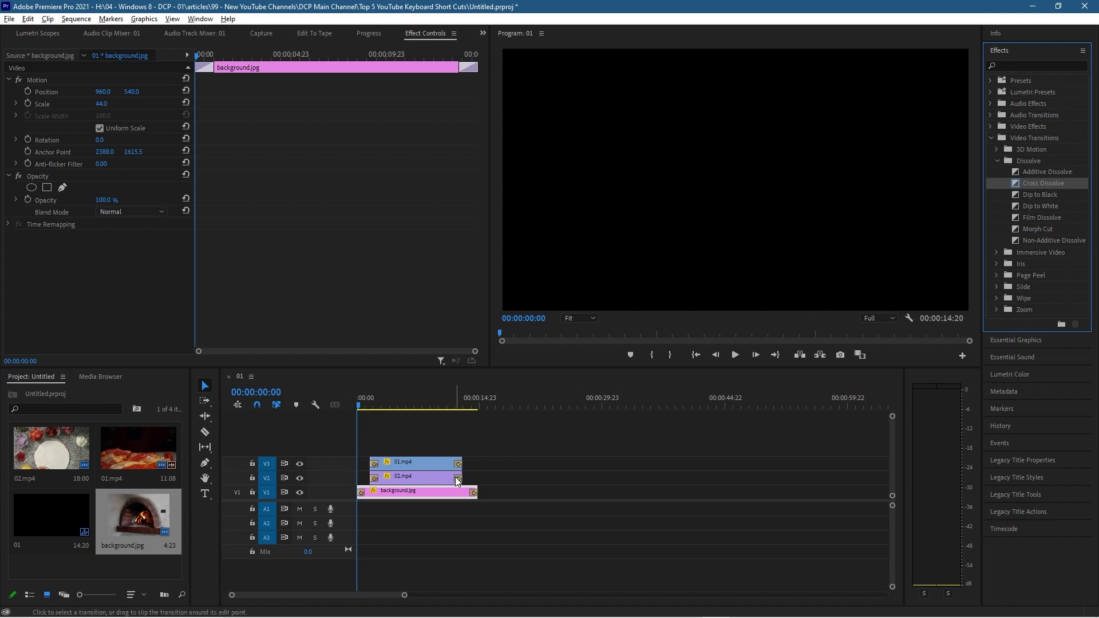
key("space")
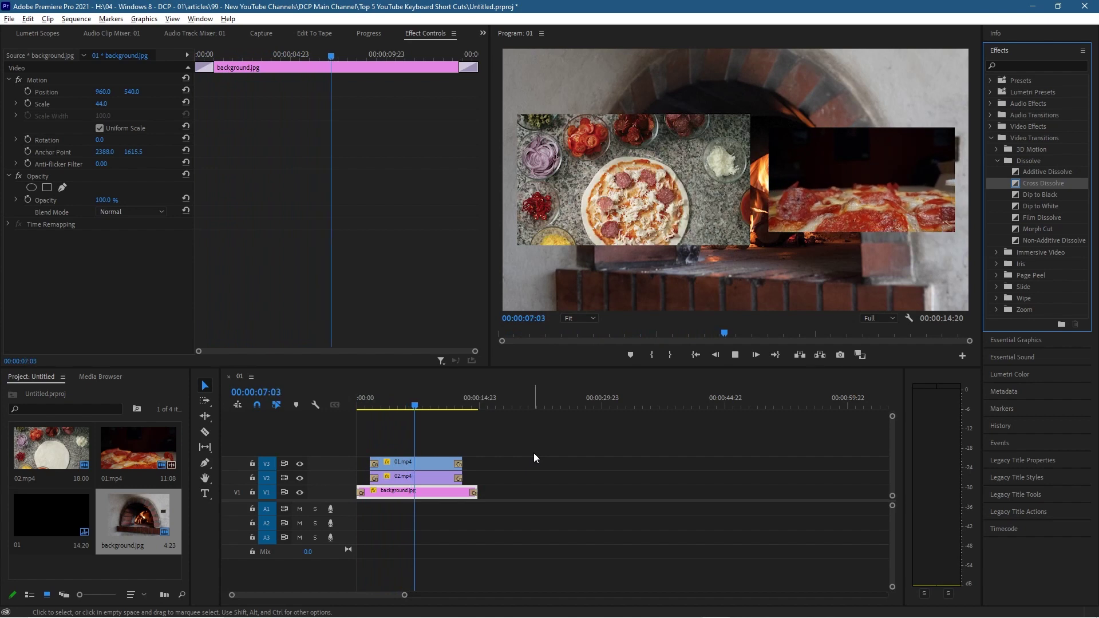
key("space")
left_click_drag(418, 407, 345, 410)
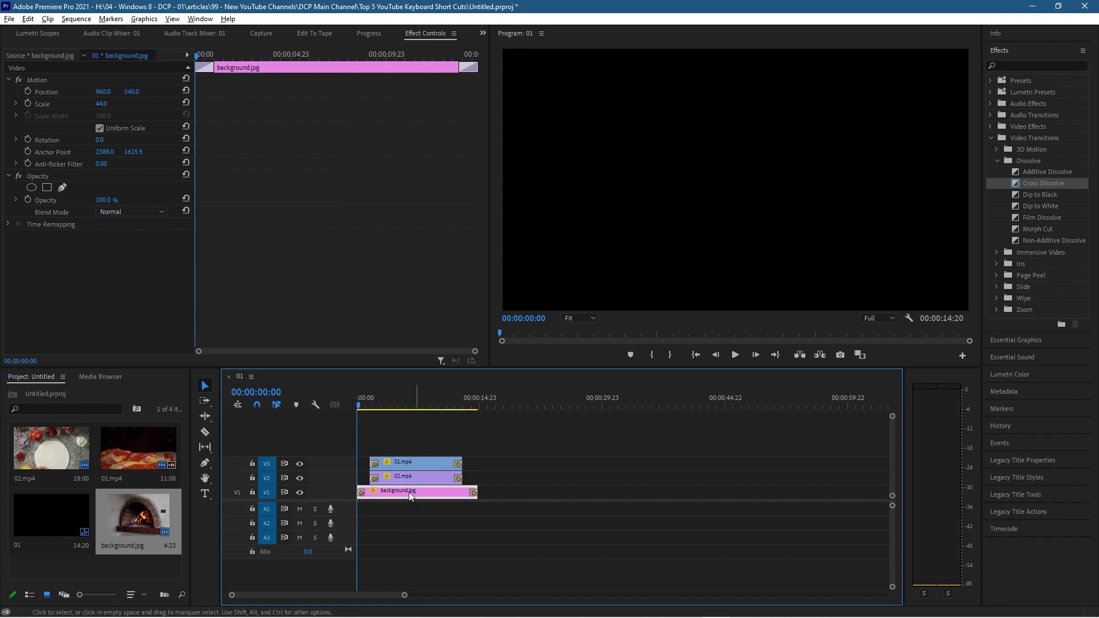
- Keyframe the background's Scale at 44 at 1:15 and 100 at the start
left_click(26, 104)
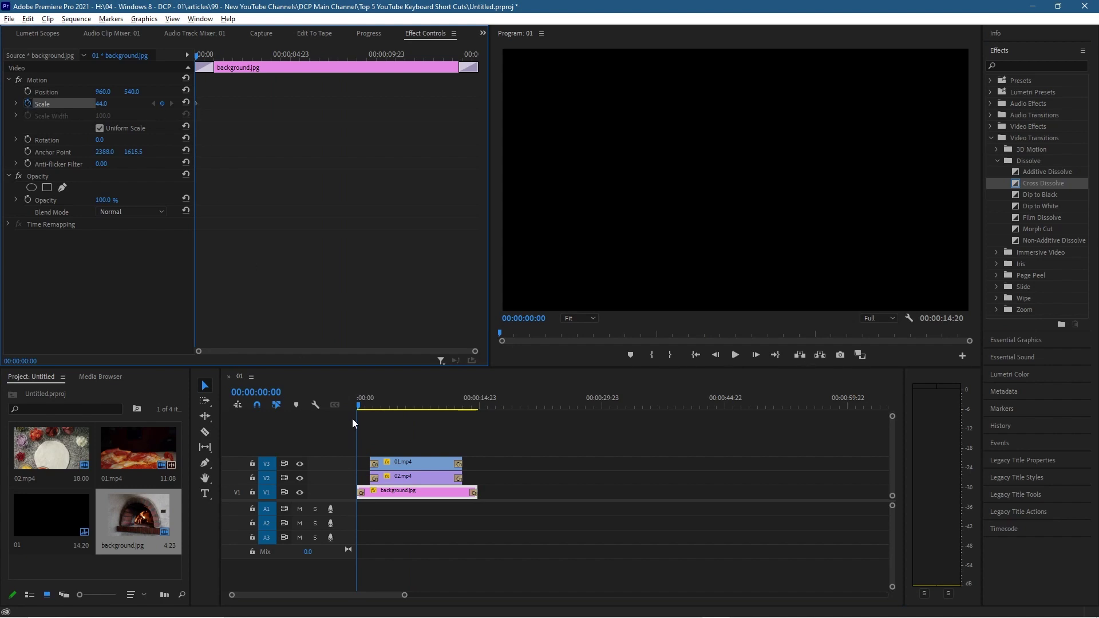
left_click_drag(358, 402, 370, 412)
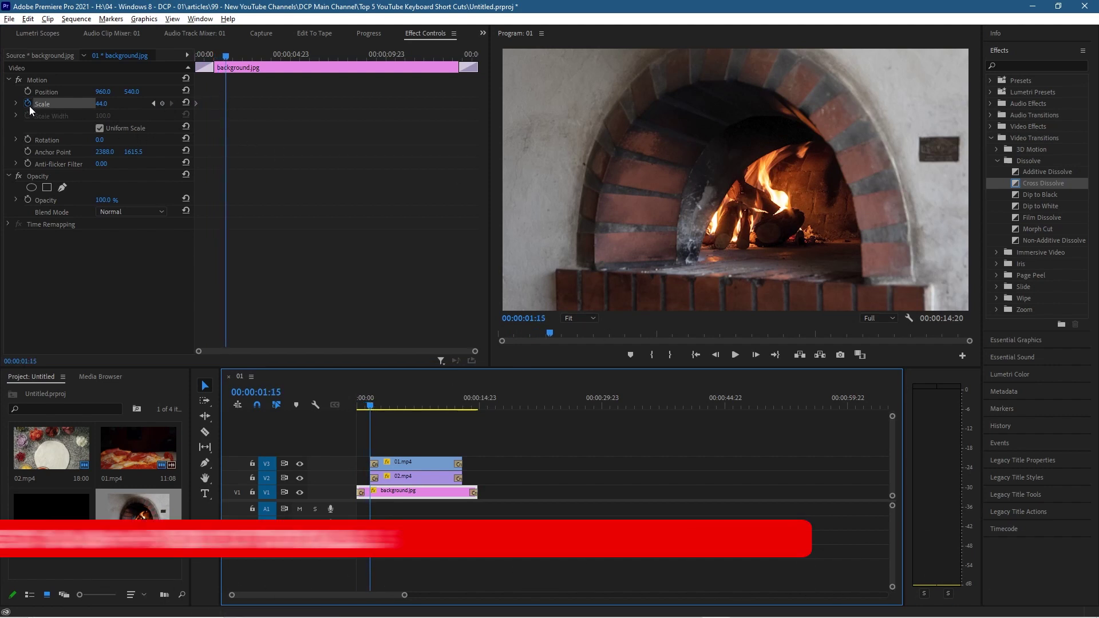
left_click(161, 104)
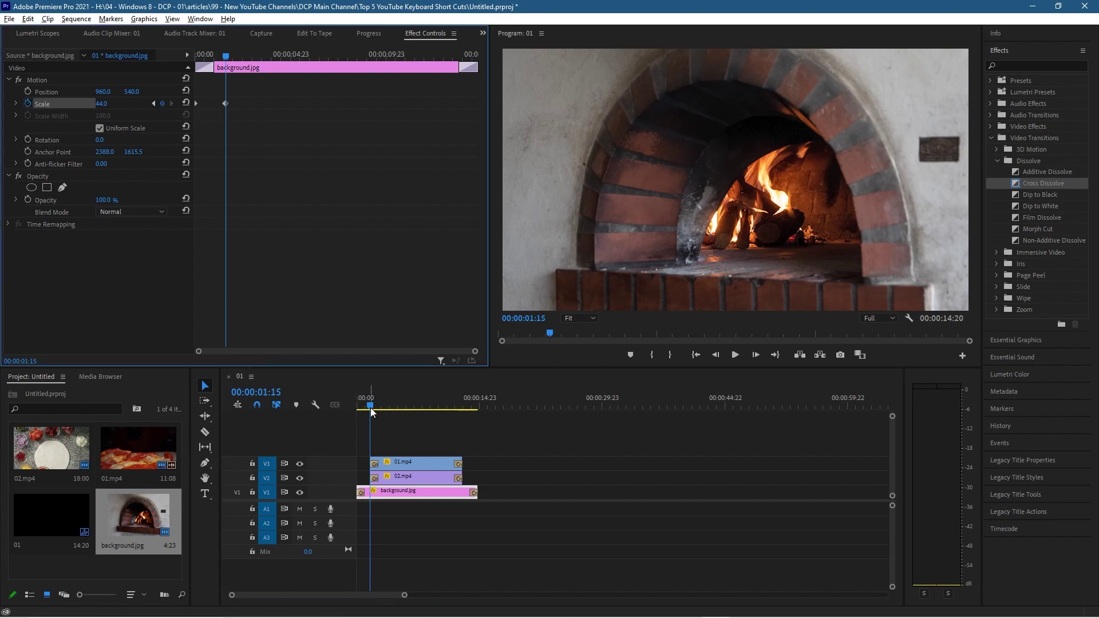
left_click_drag(370, 407, 296, 407)
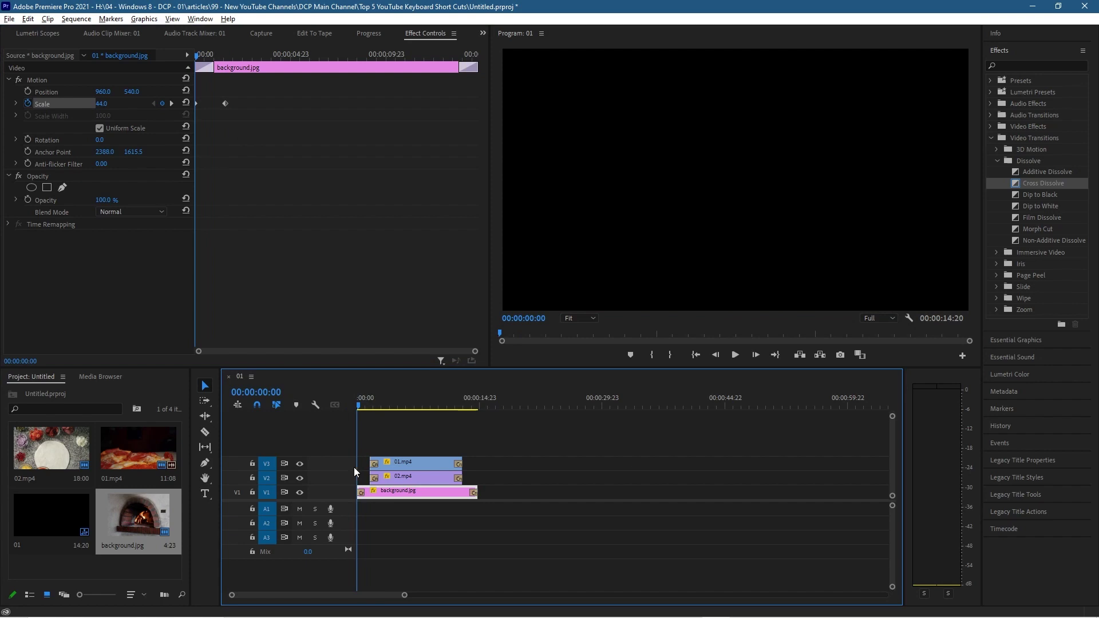
left_click(103, 103)
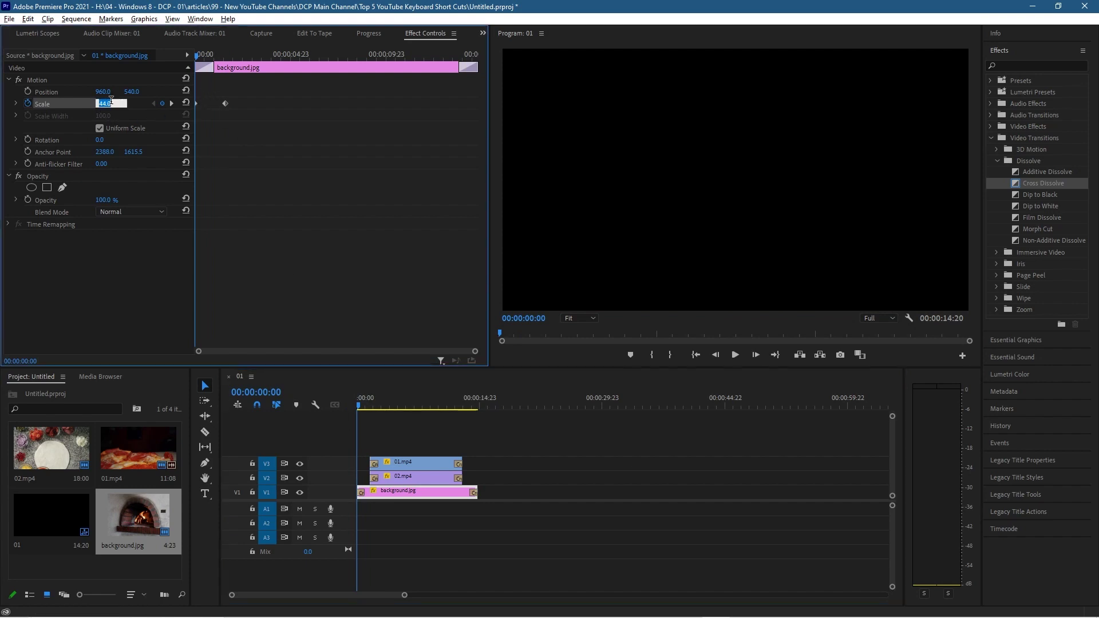
type("100")
key("Return")
- Set the later Scale keyframe to Auto Bezier interpolation
left_click(225, 104)
right_click(224, 103)
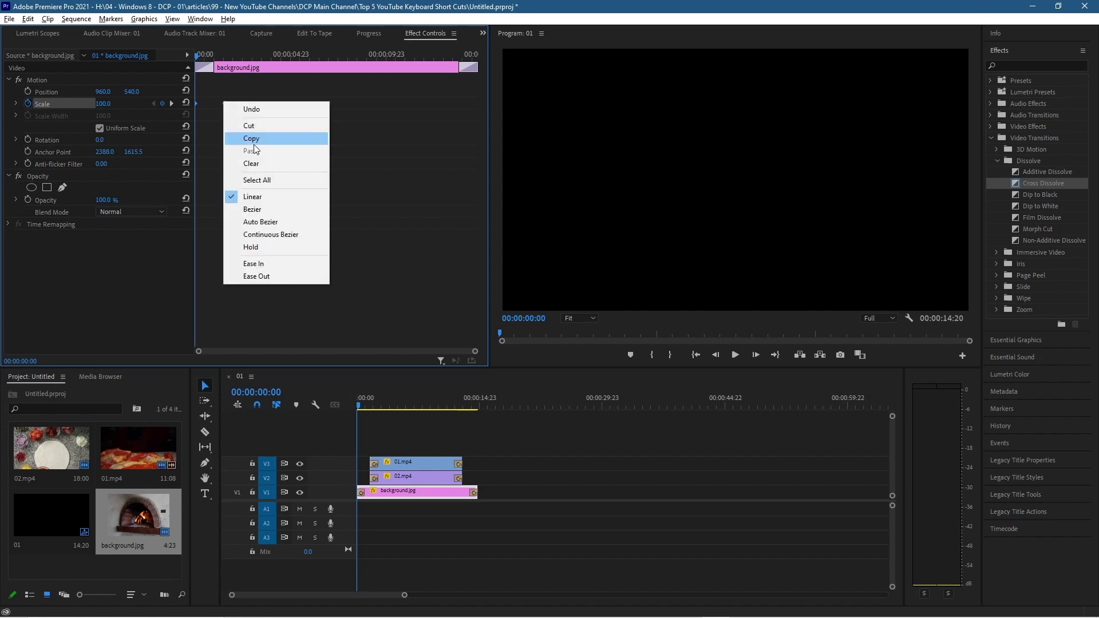
left_click(259, 222)
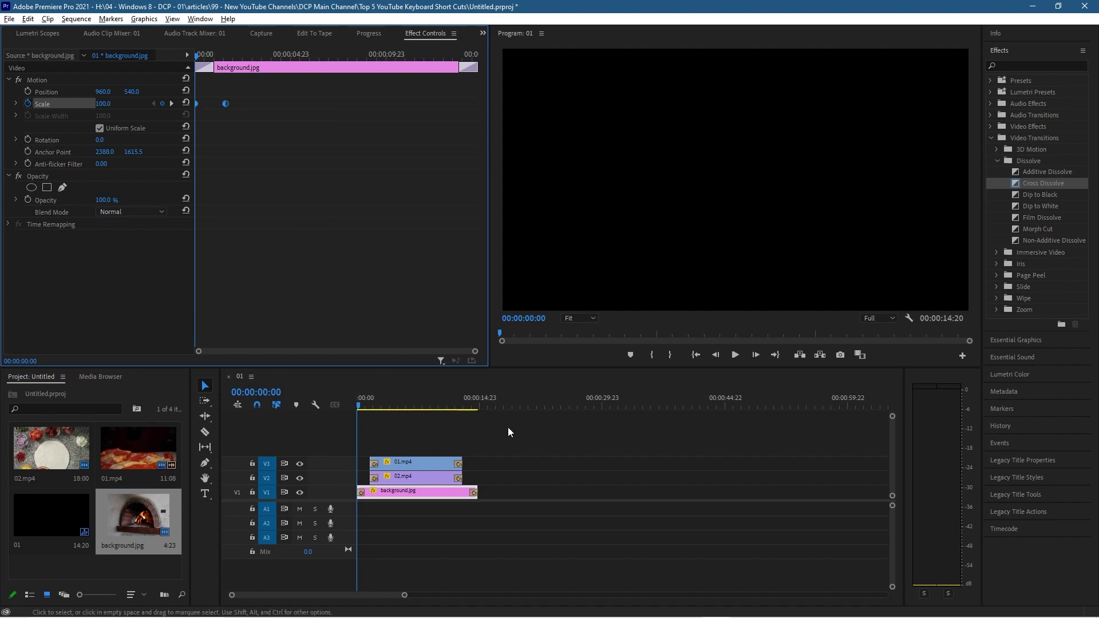
left_click(360, 408)
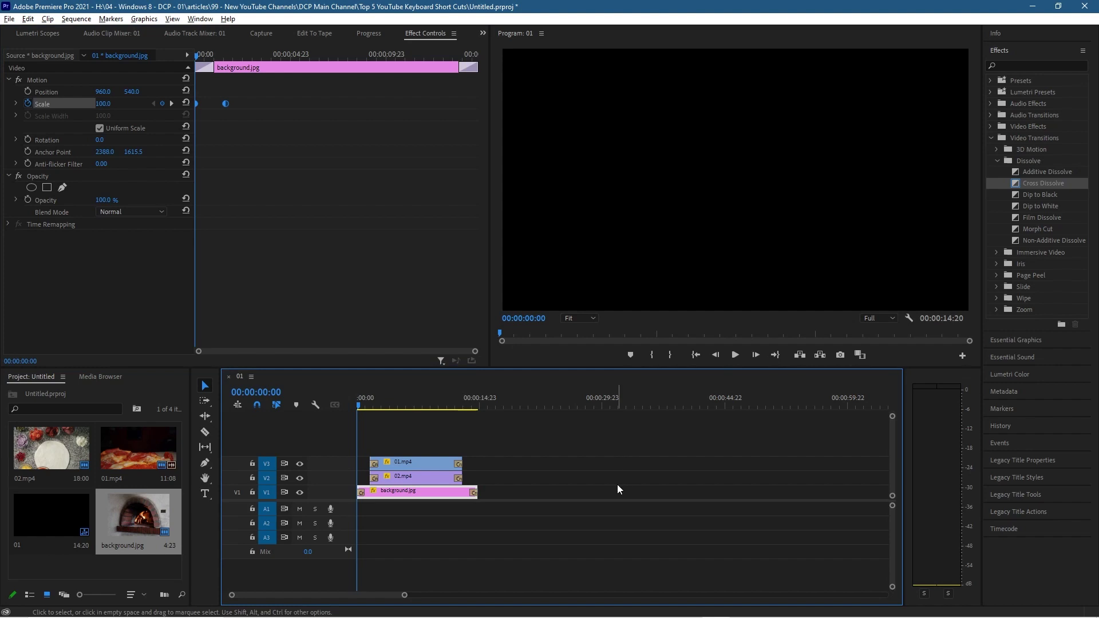
key("space")
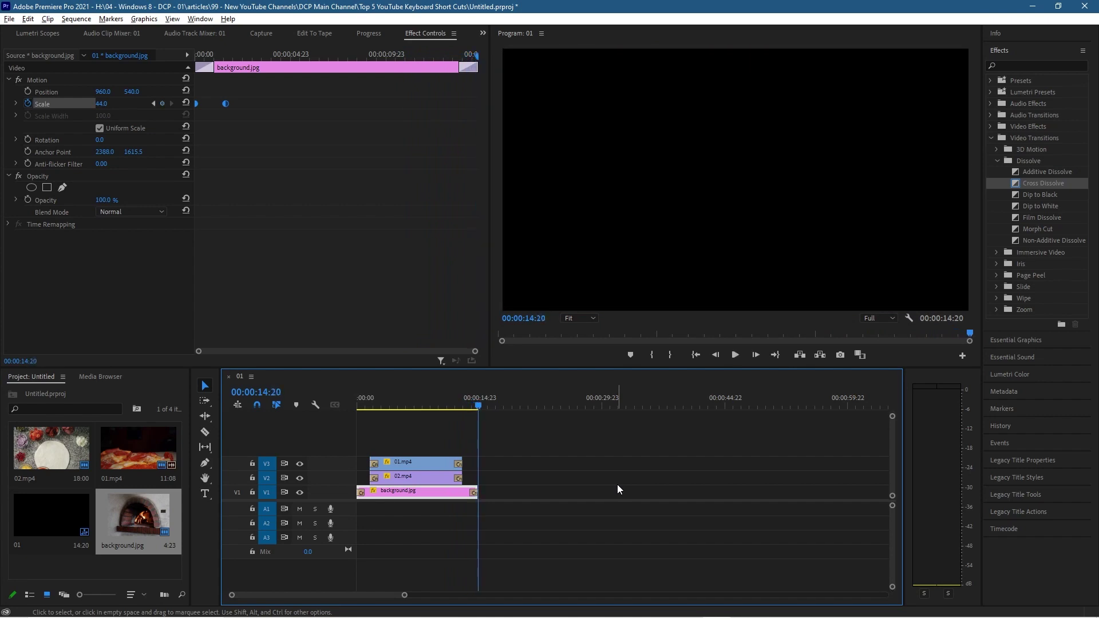
left_click_drag(480, 409, 306, 420)
key("space")
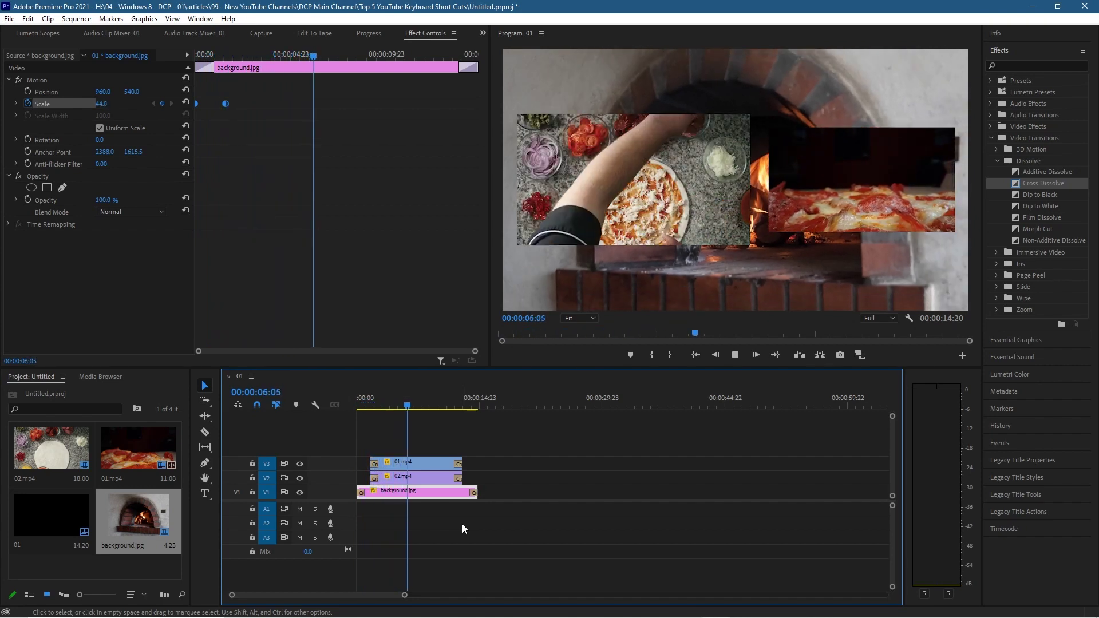
key("space")
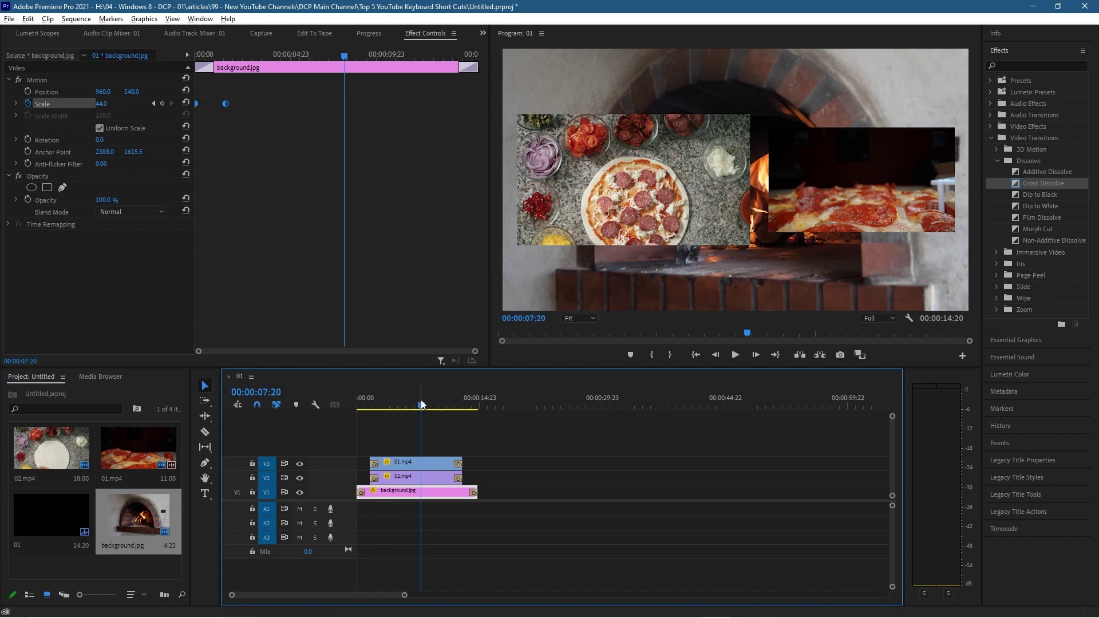
left_click_drag(420, 406, 400, 430)
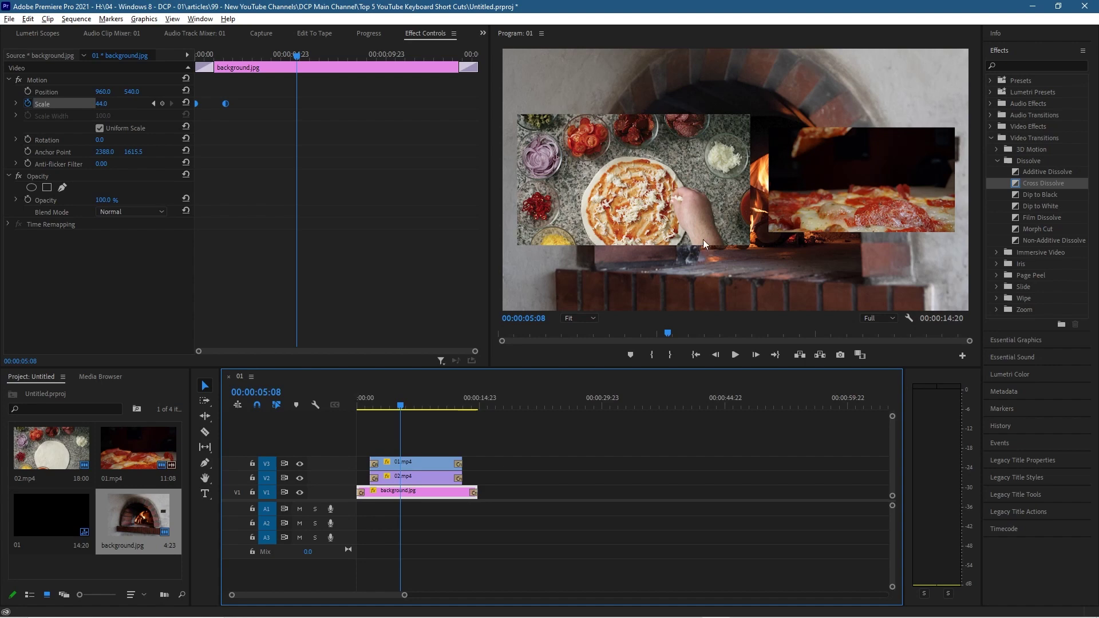
- Minimize Premiere Pro to bring the tutorial folder window back into view
left_click(1033, 7)
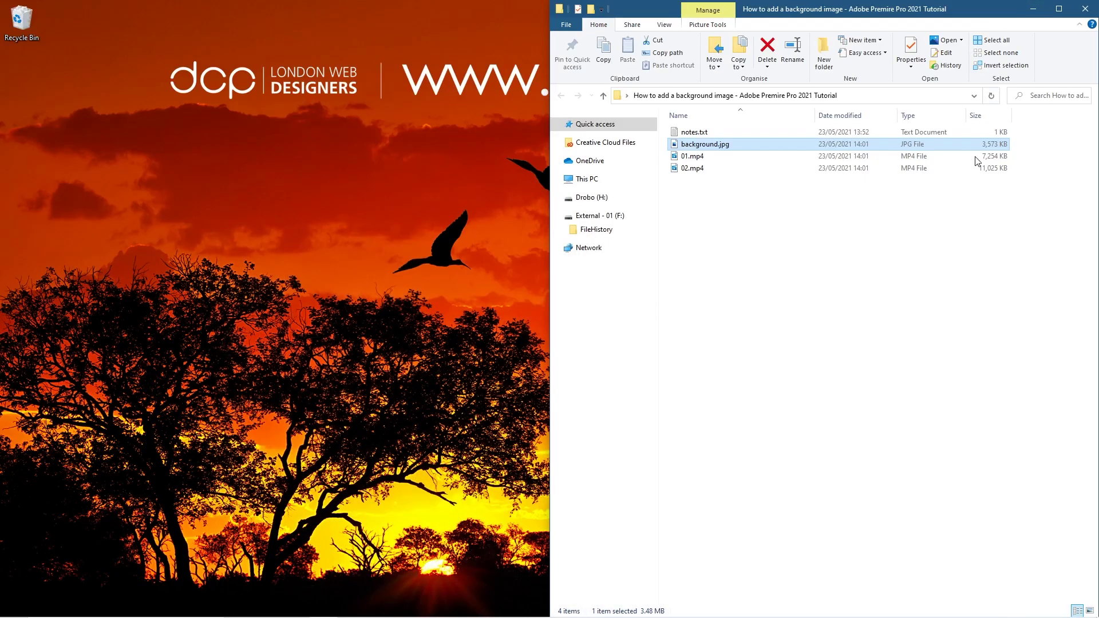